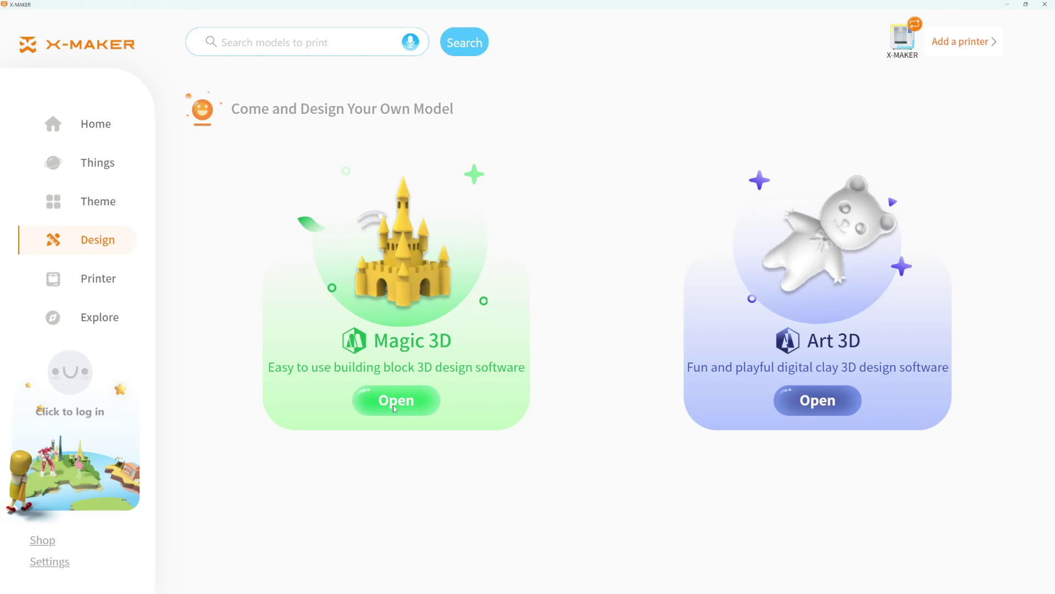
Open Magic 3D and look through its basic model, sketch, extrusion, text, image and grid design elements
click(393, 408)
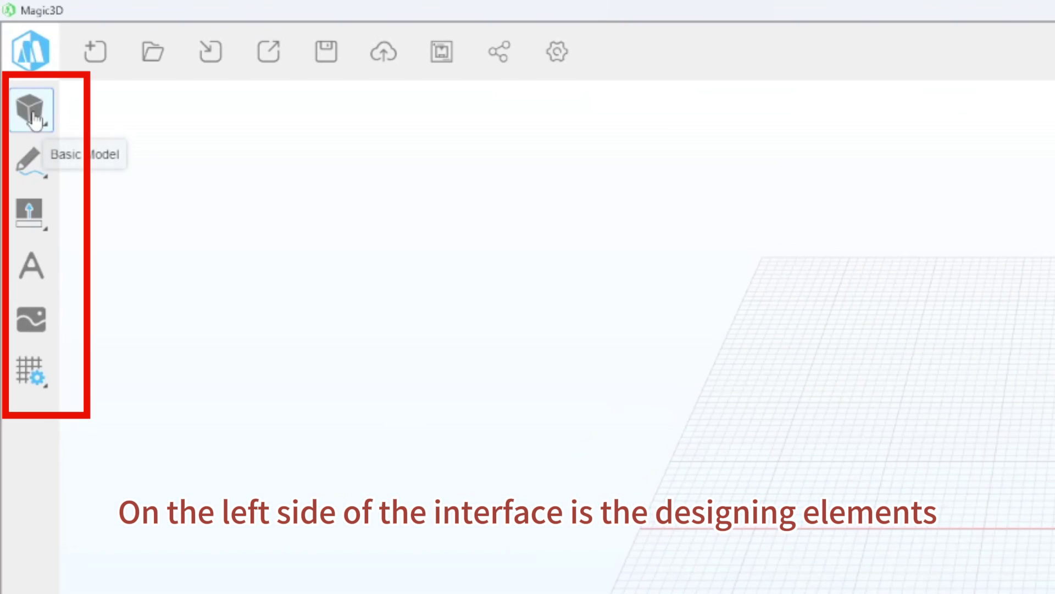
click(35, 119)
click(30, 166)
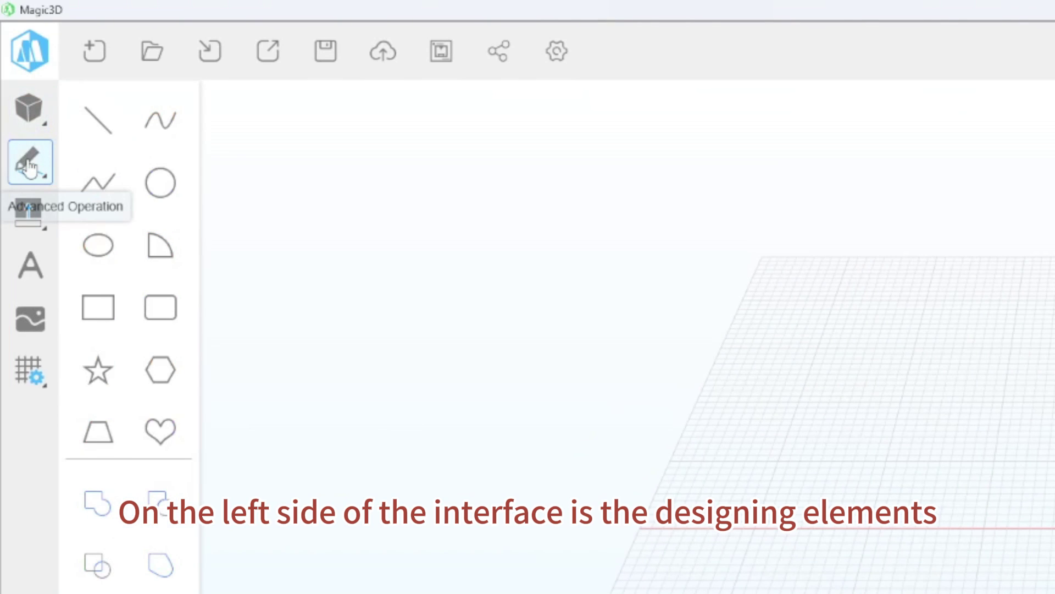
click(31, 216)
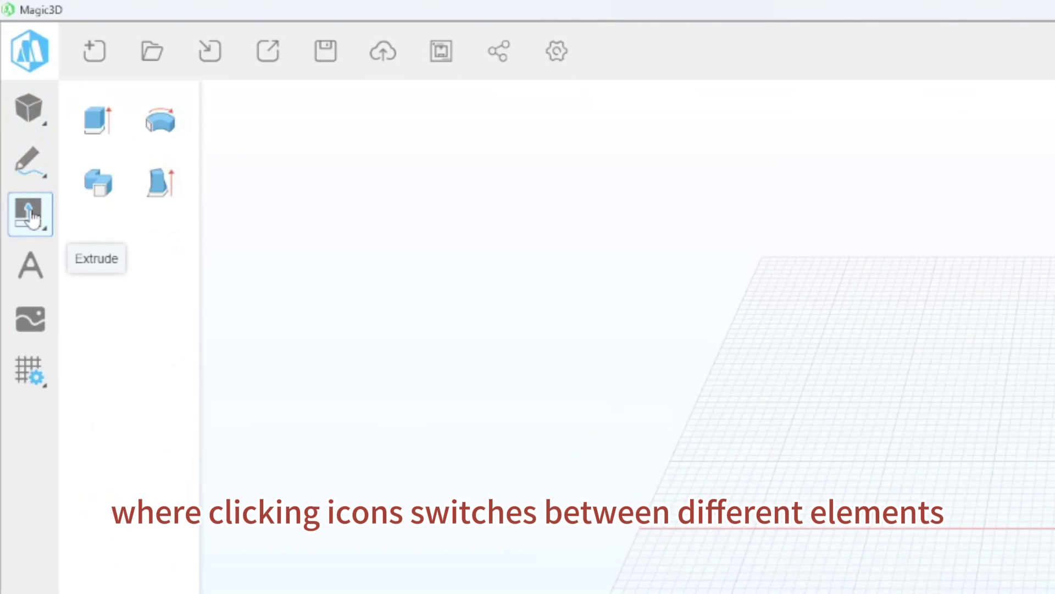
click(38, 267)
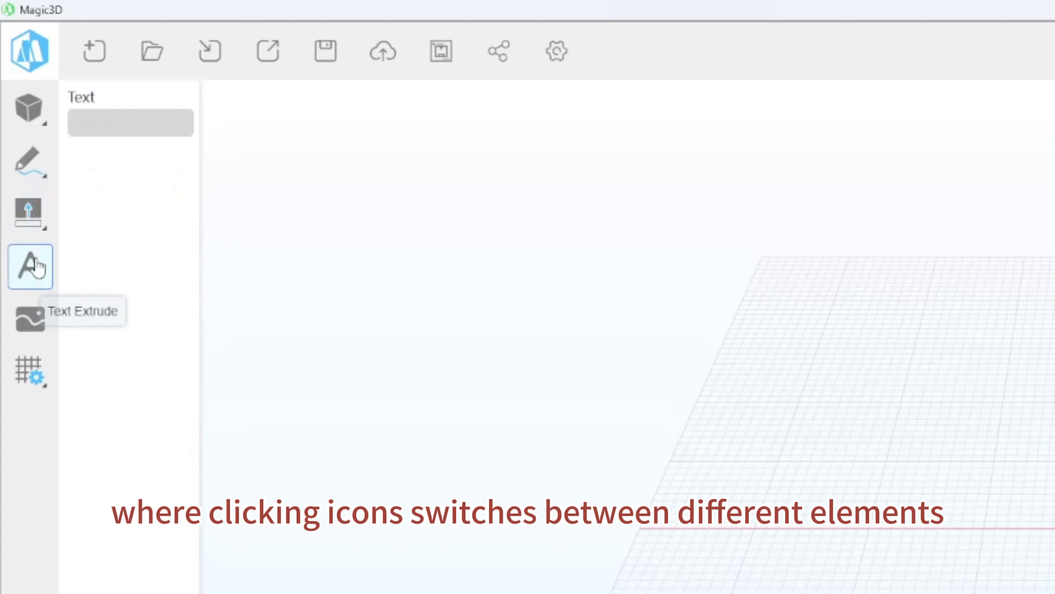
click(30, 327)
click(30, 367)
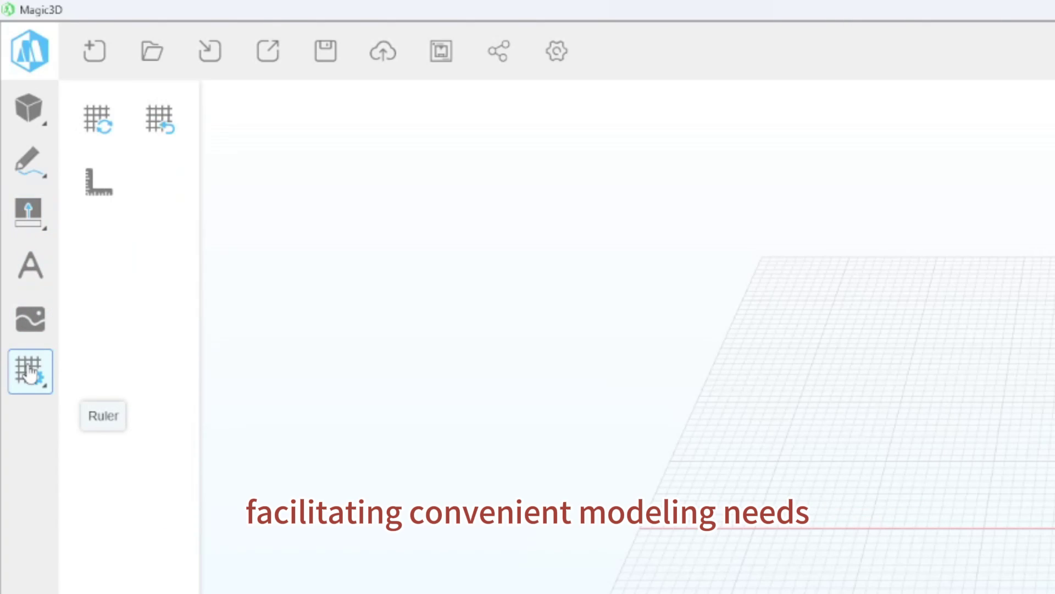
click(161, 490)
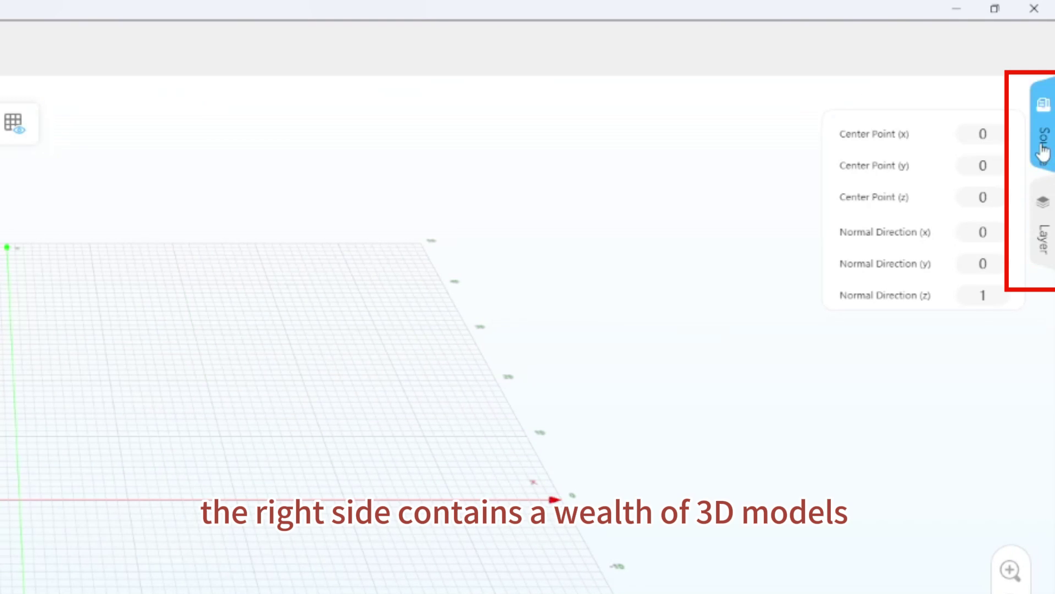
Browse the Basic, Decoration, Military and Others categories of the ready-made model library and examine the layer's model list
click(1043, 137)
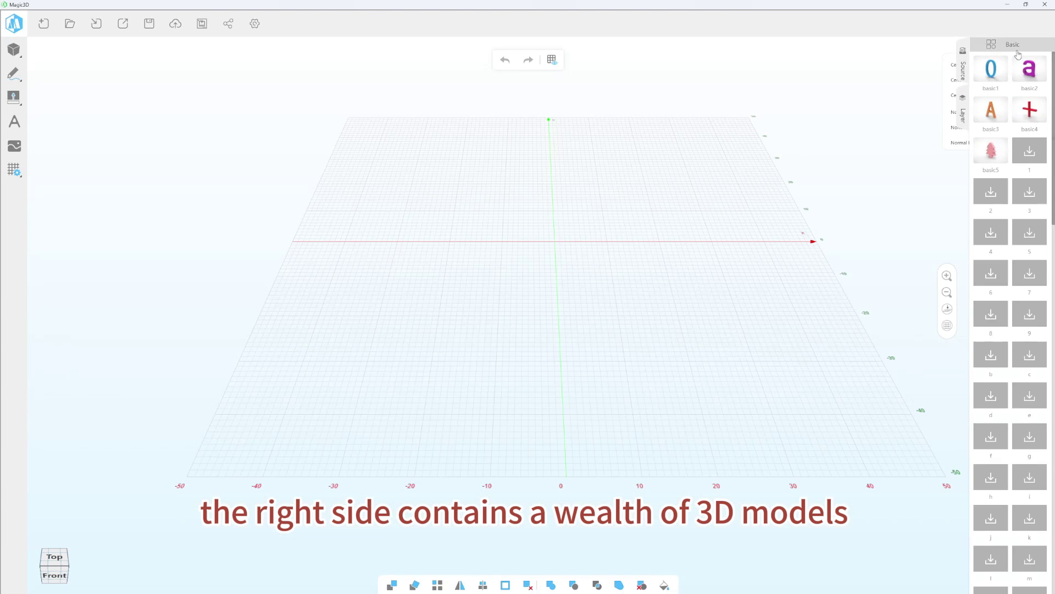
click(1010, 49)
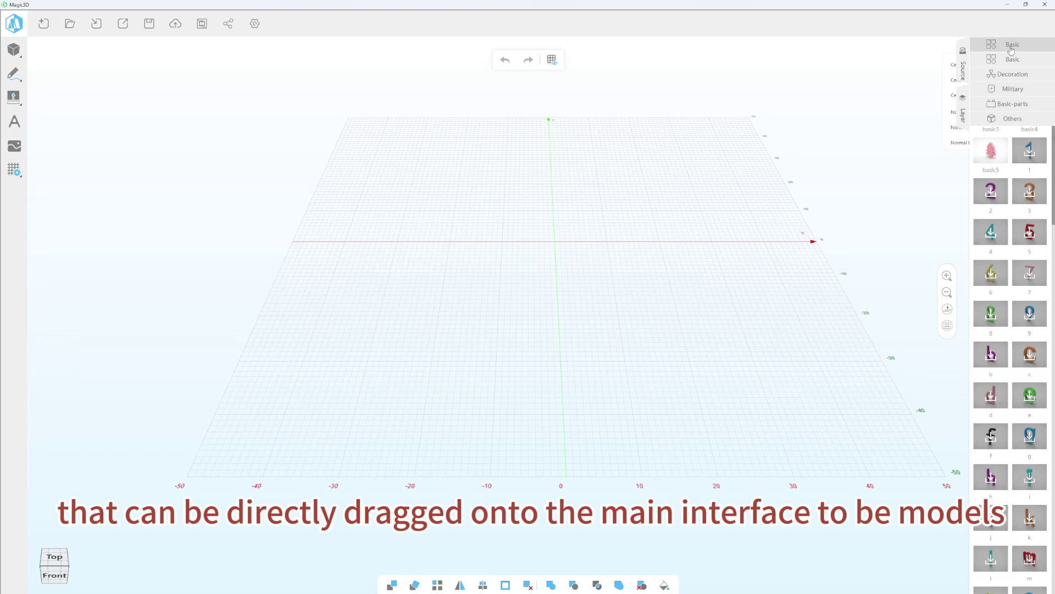
click(1012, 74)
click(1006, 48)
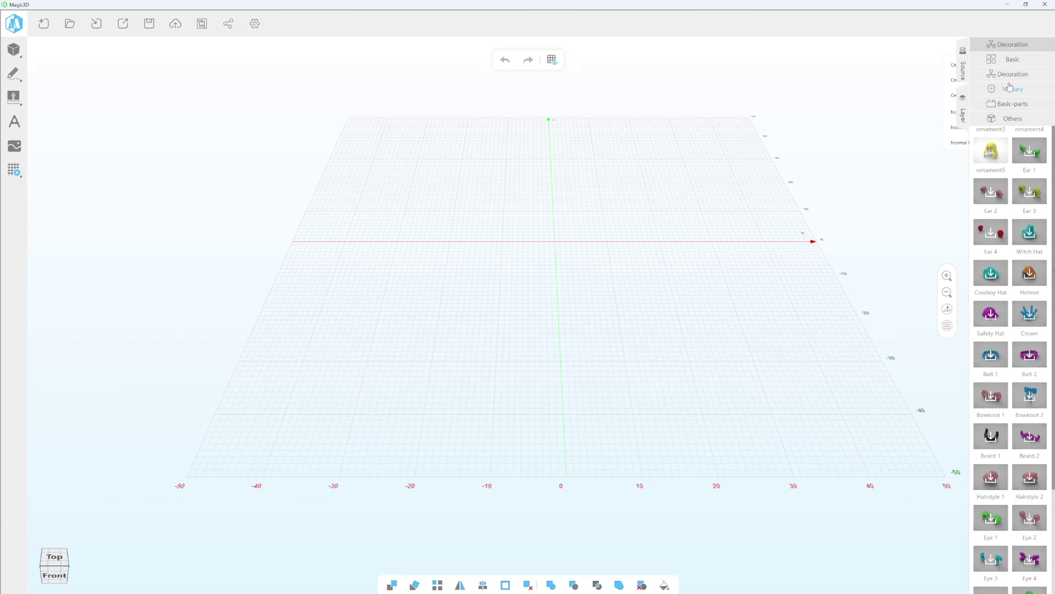
click(1010, 89)
click(1010, 46)
click(1010, 118)
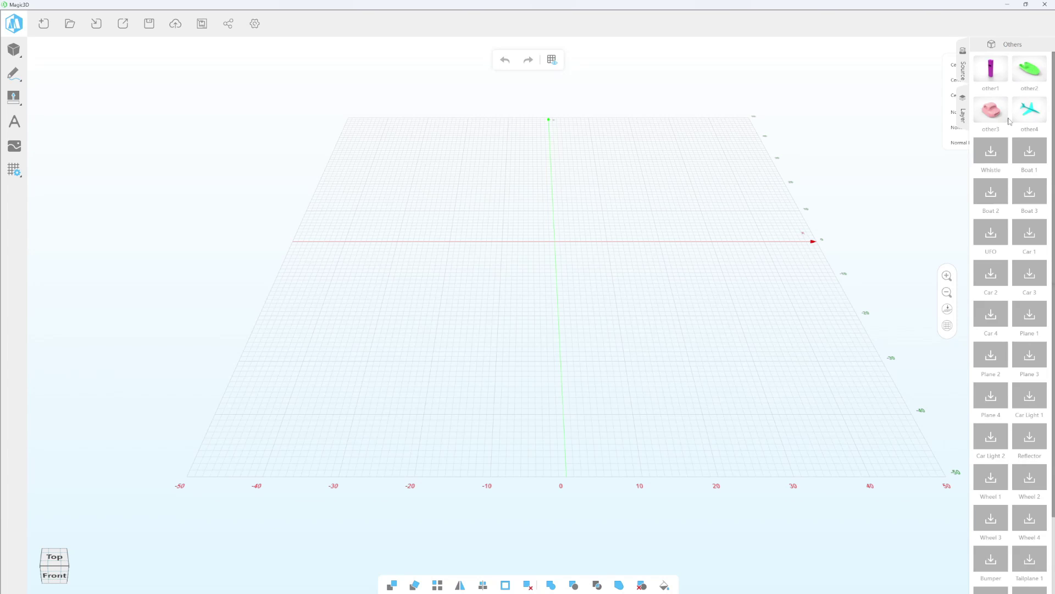
click(964, 104)
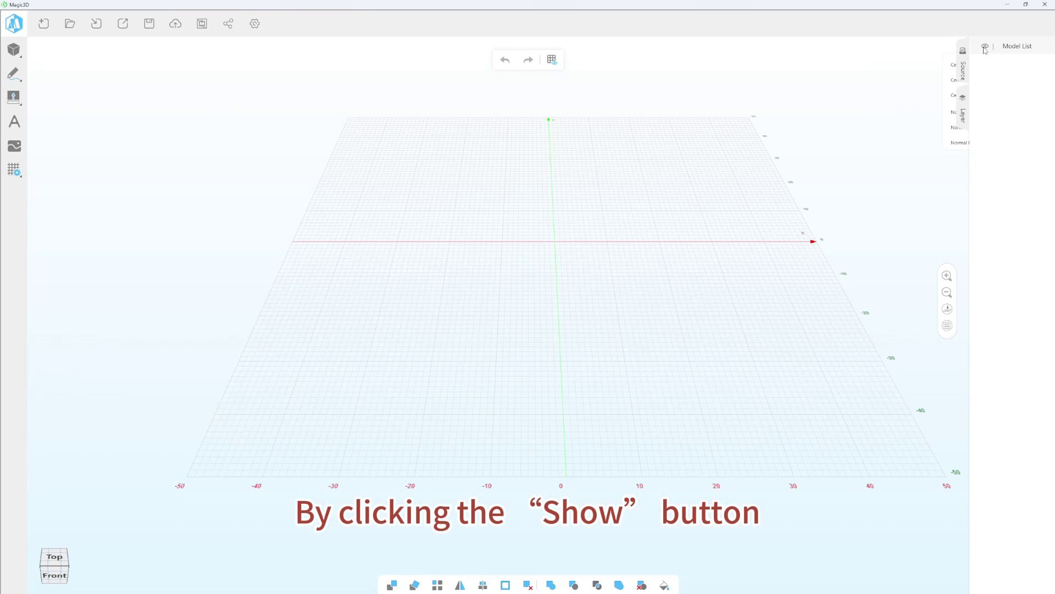
click(985, 47)
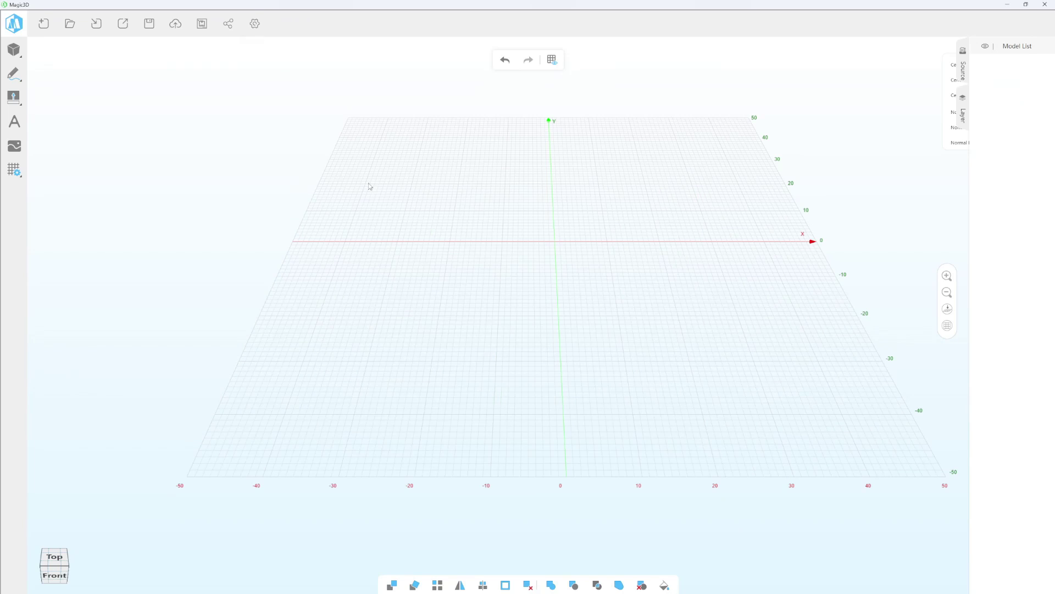
Undo the last change and place a 10 × 10 × 10 cube at the grid origin, centred at 0, 0, 5
key(ctrl+z)
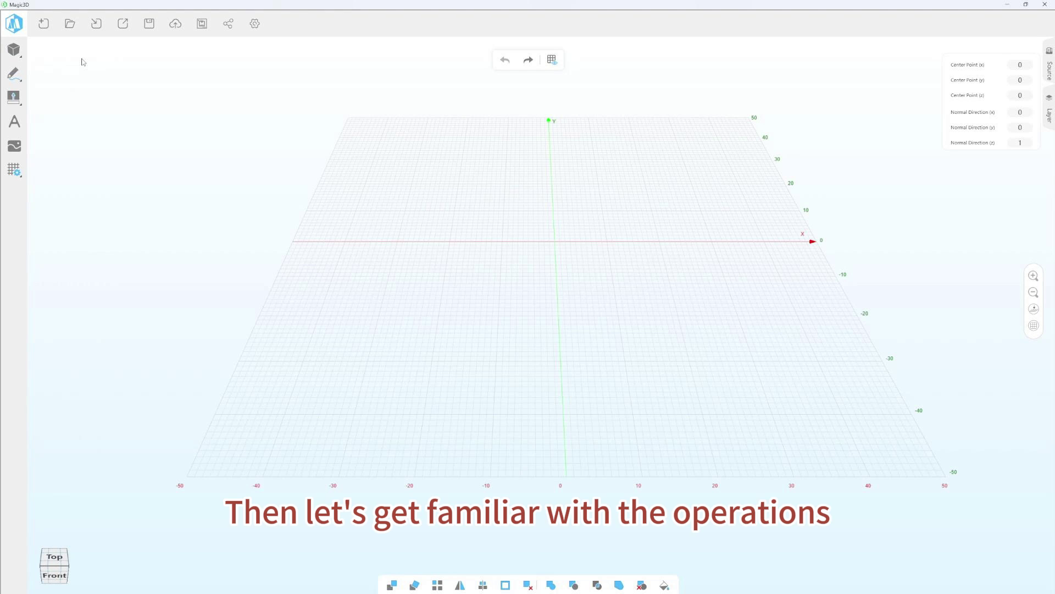
click(14, 49)
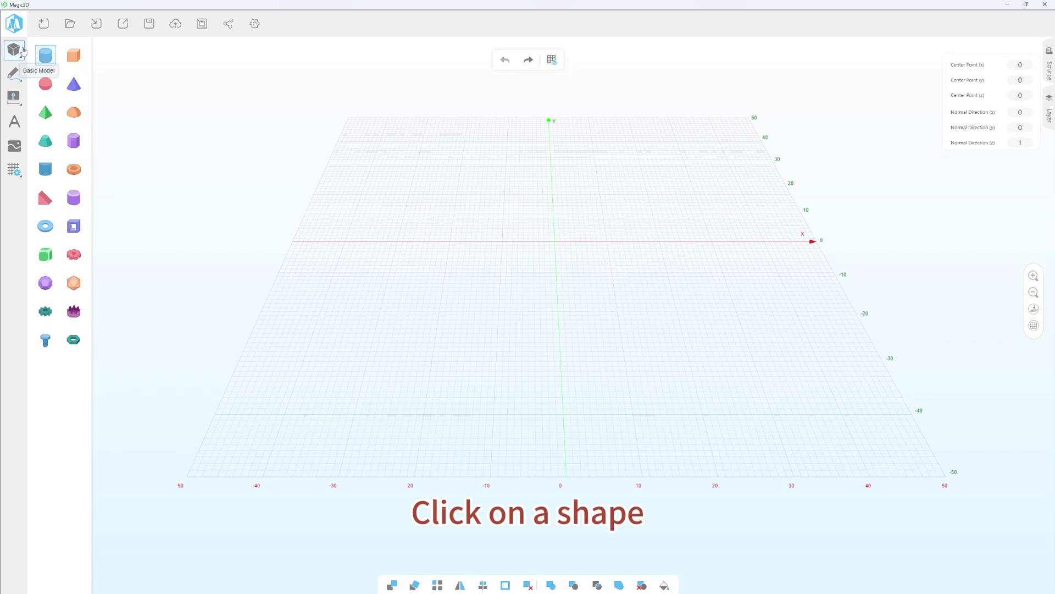
click(74, 57)
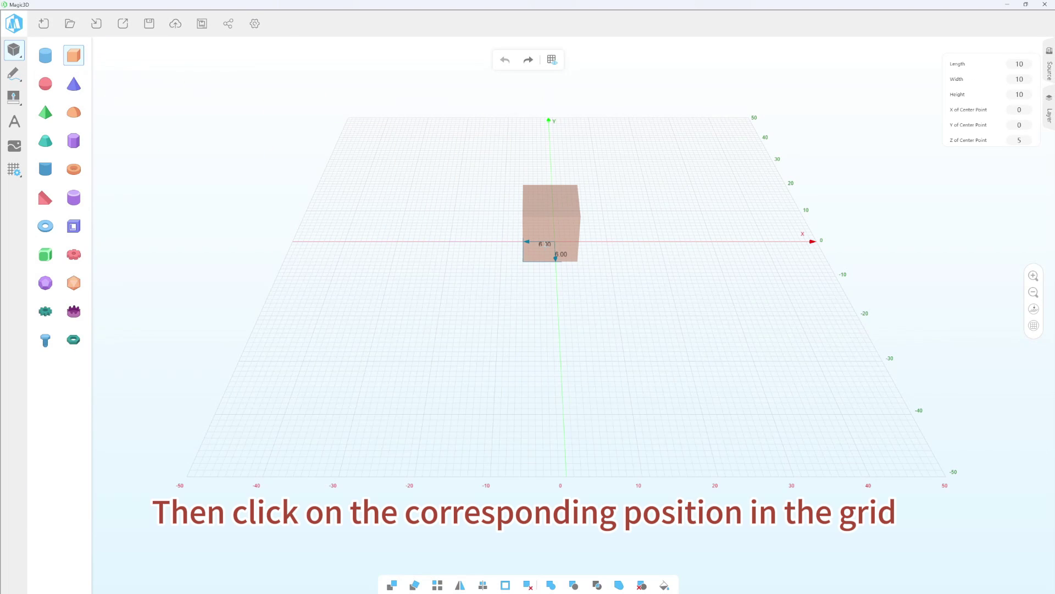
click(545, 246)
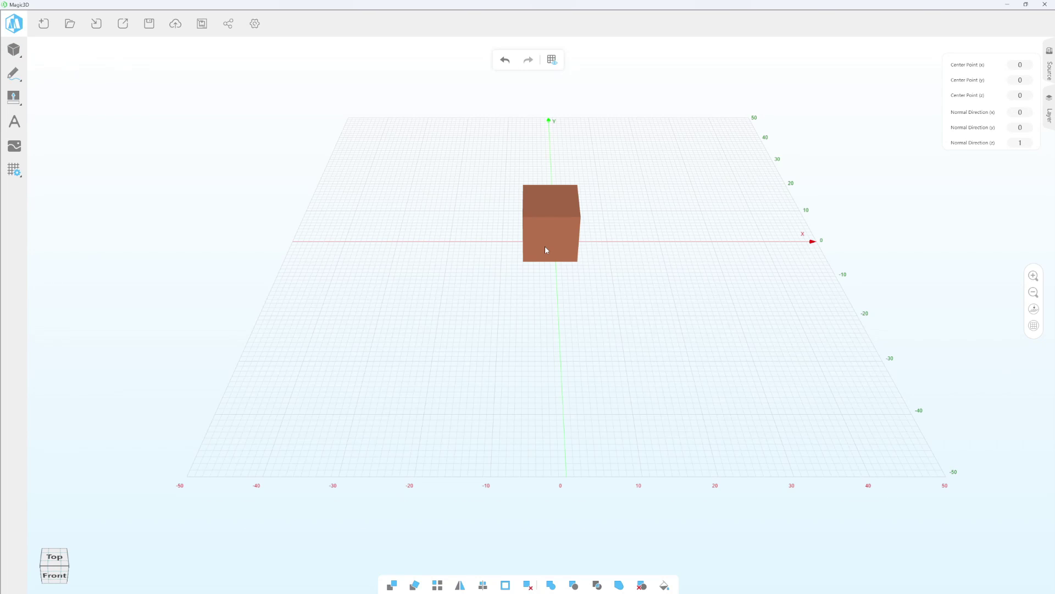
Place a cylinder on the negative side of the X axis beside the cube and a crown gear on the positive side
click(13, 49)
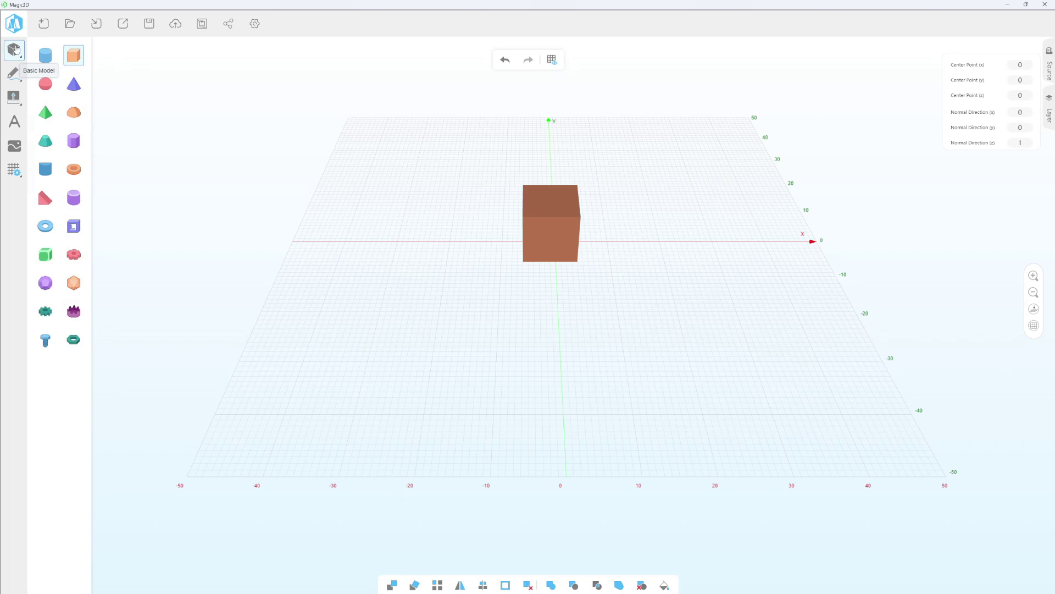
click(46, 55)
click(456, 242)
click(14, 50)
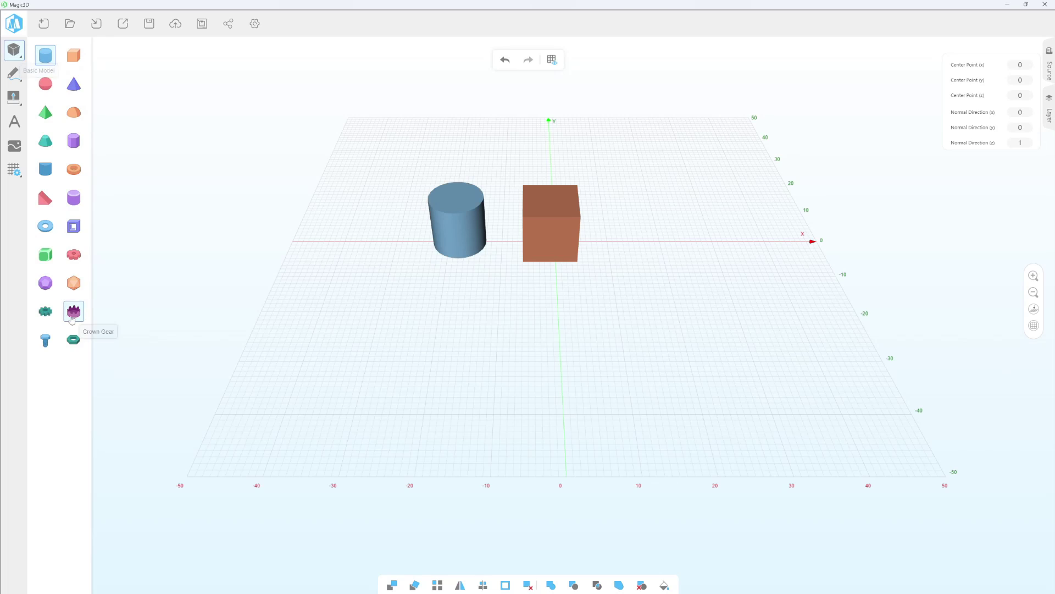
click(74, 311)
click(635, 251)
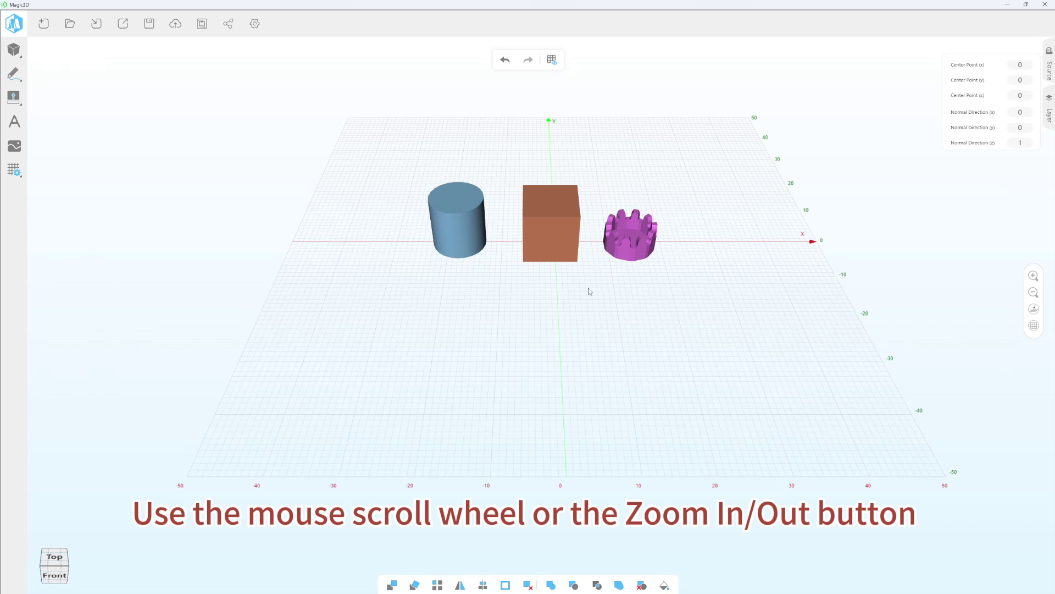
Zoom out and in on the three shapes and shift the view across the grid
scroll(588, 291, down, 3)
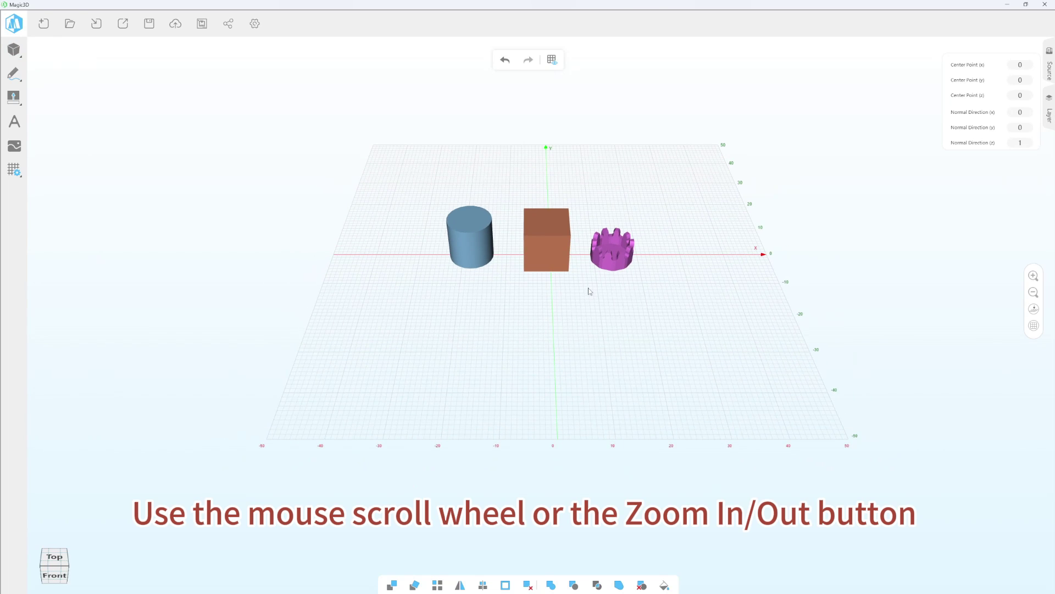
scroll(589, 290, down, 2)
scroll(589, 290, up, 3)
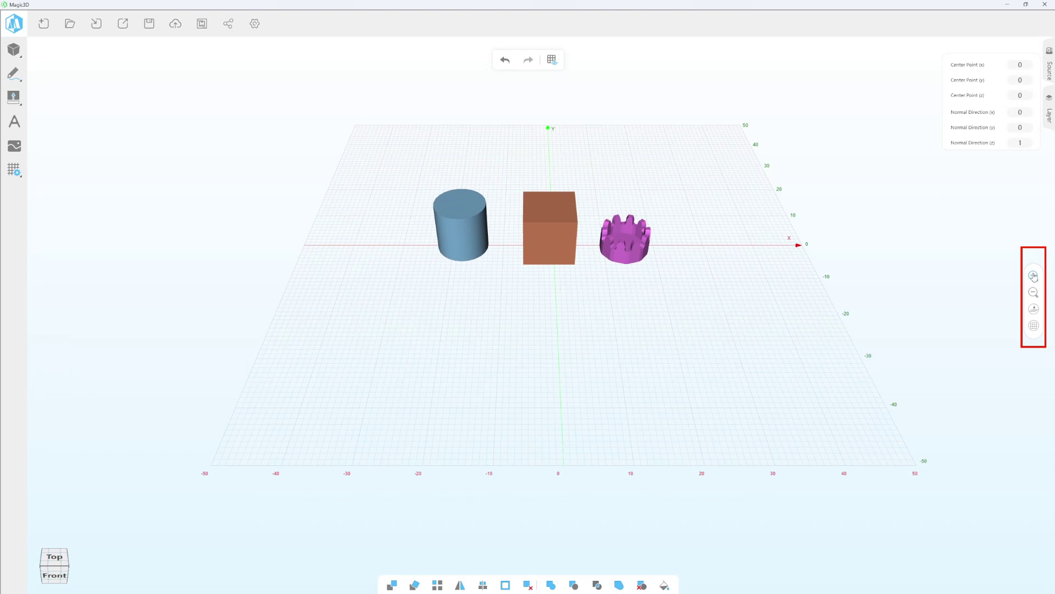
click(1034, 275)
click(1034, 292)
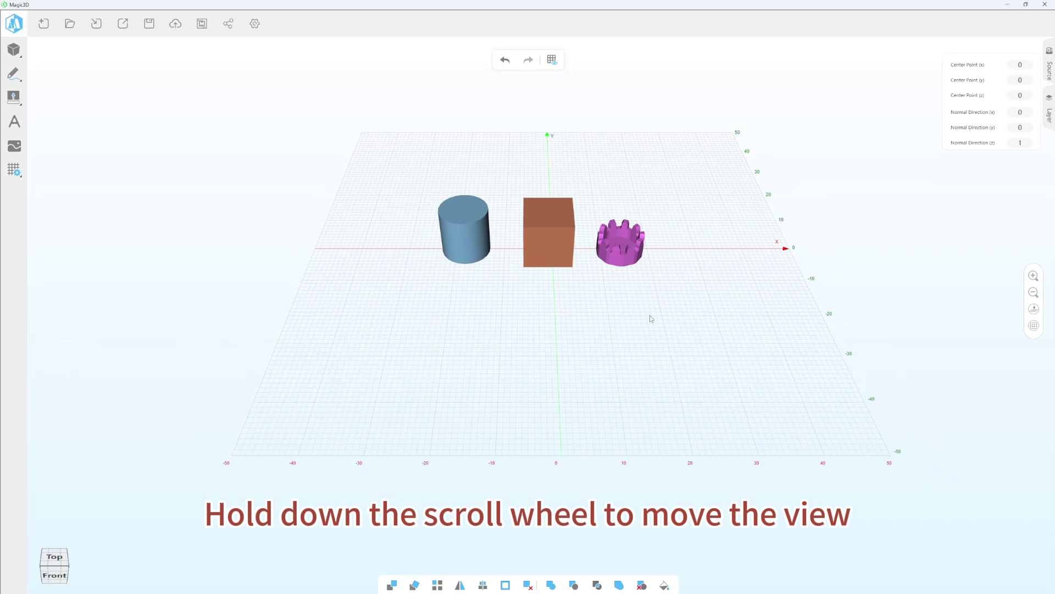
middle_drag(651, 318, 614, 387)
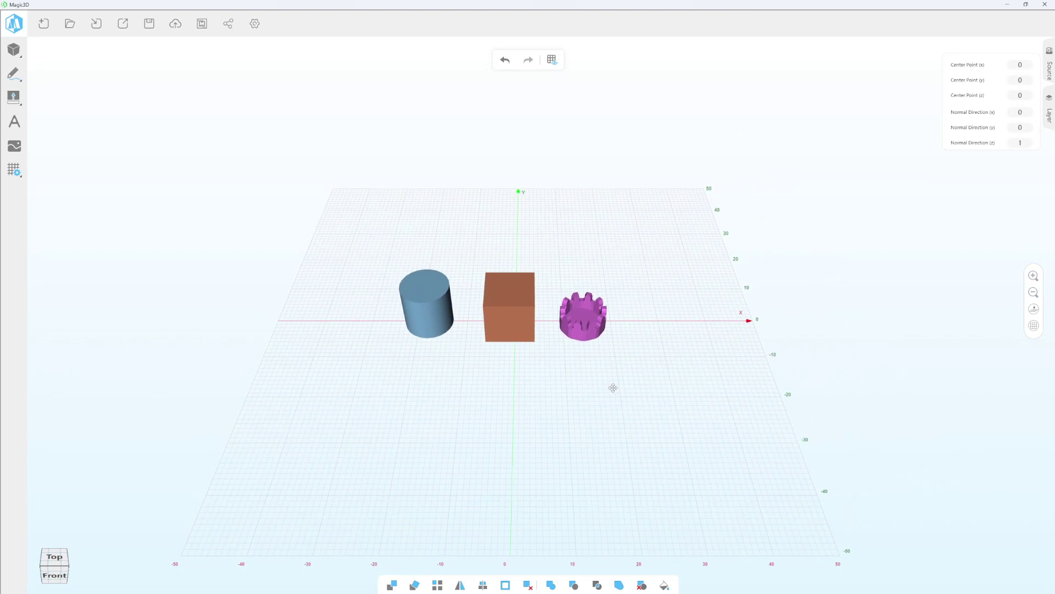
Examine the shapes from the top, the front and the angled perspective view, including the whole grid
click(56, 560)
click(55, 576)
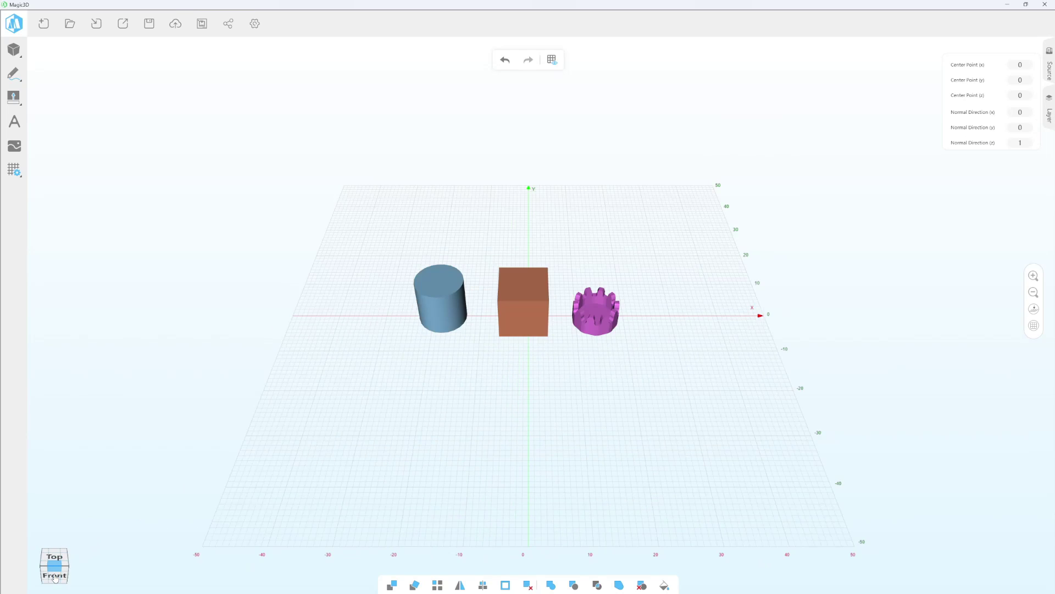
click(55, 577)
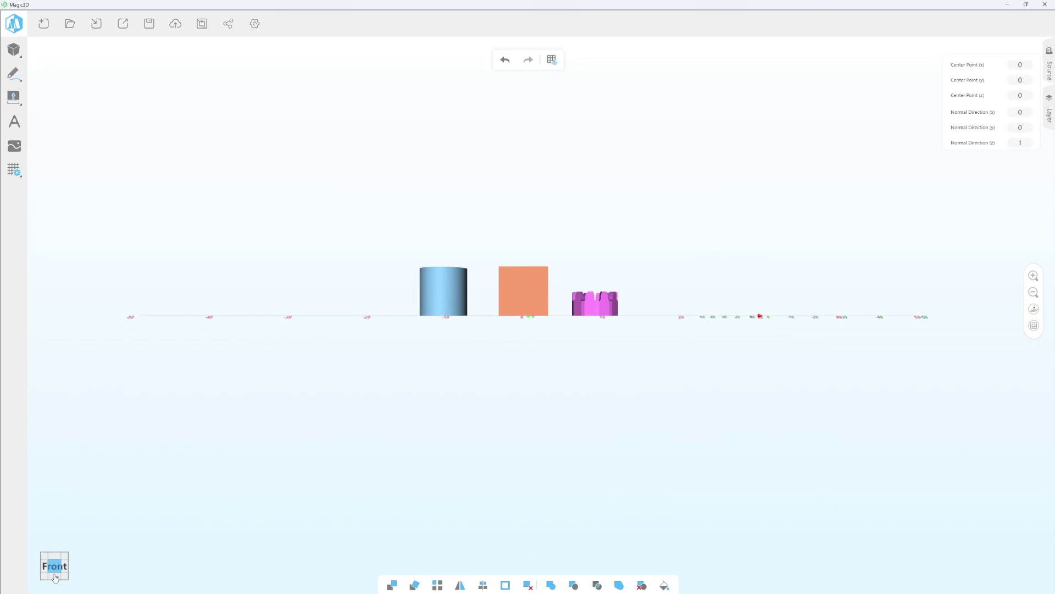
click(1033, 309)
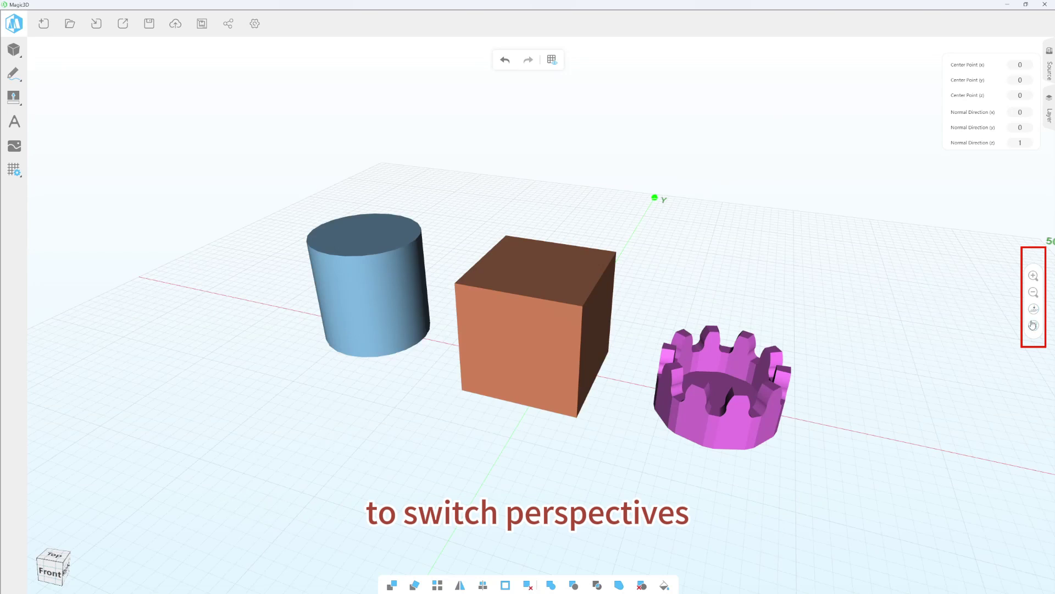
click(1034, 326)
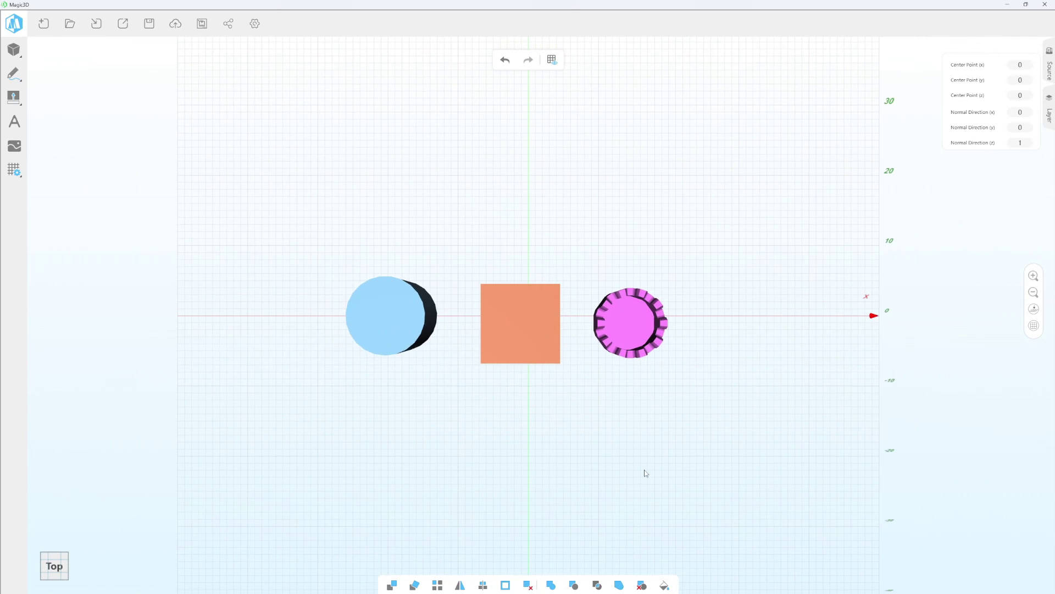
right_drag(646, 472, 645, 439)
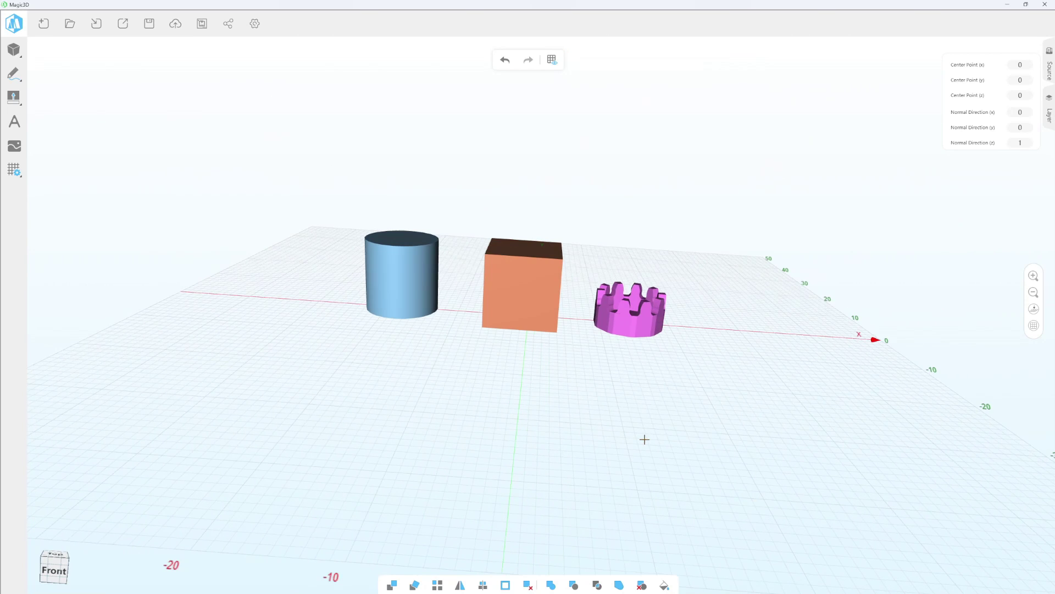
click(1034, 308)
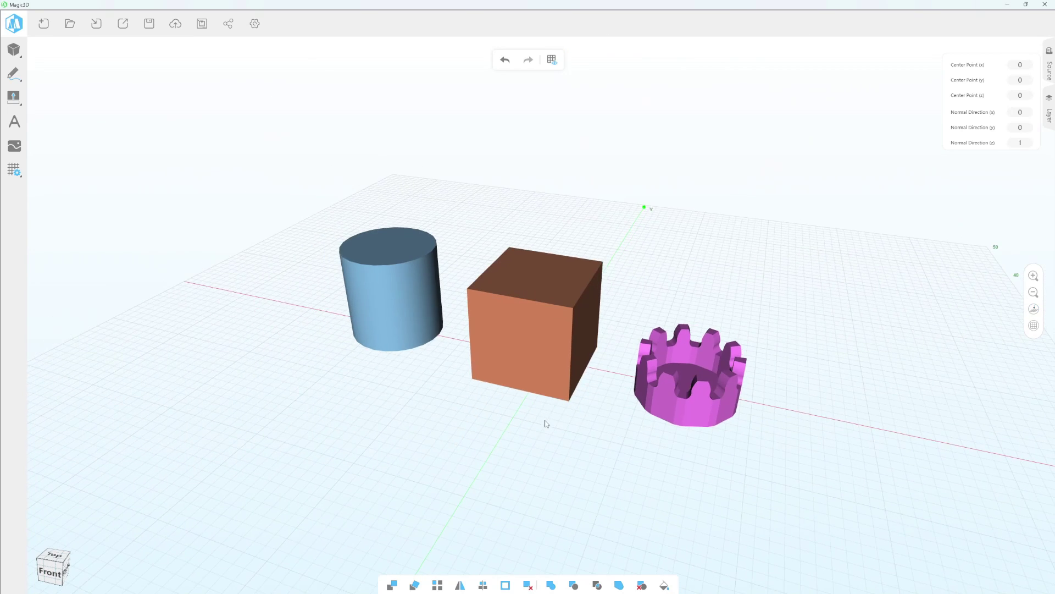
scroll(545, 423, down, 5)
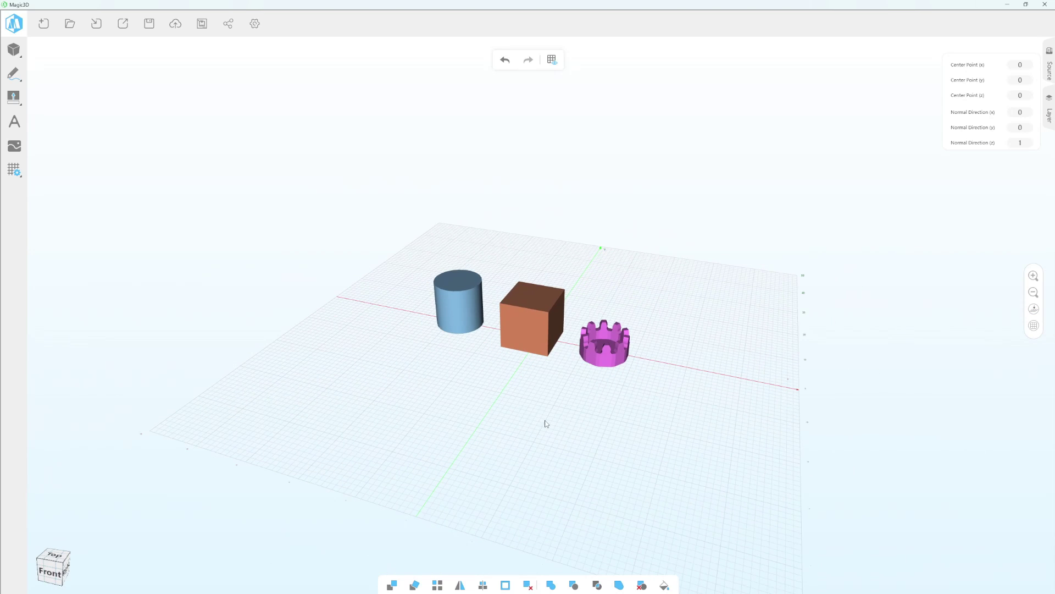
Hide the workspace grid and show it again
click(551, 60)
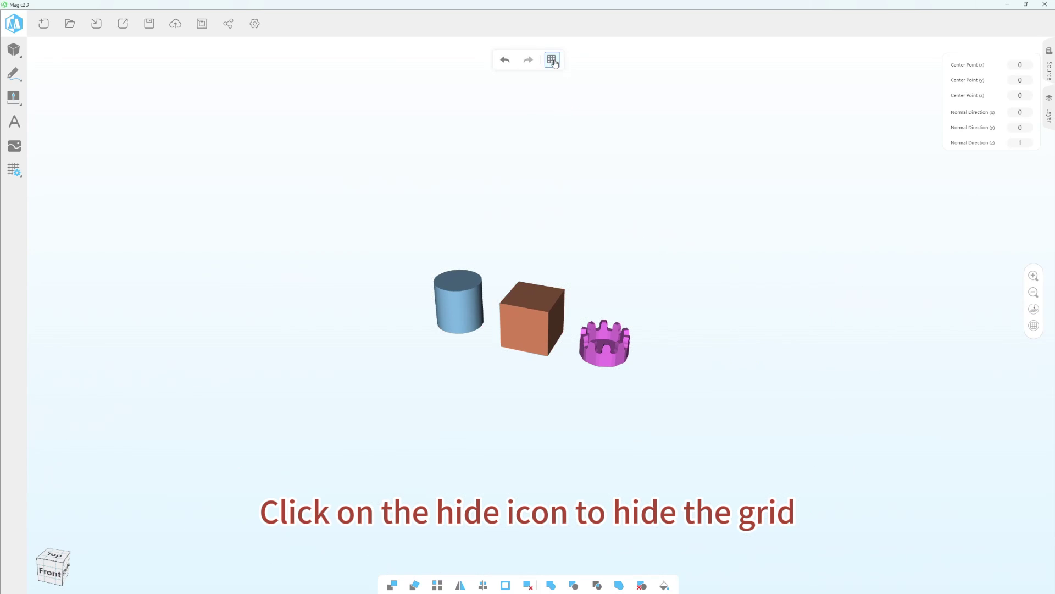
click(552, 60)
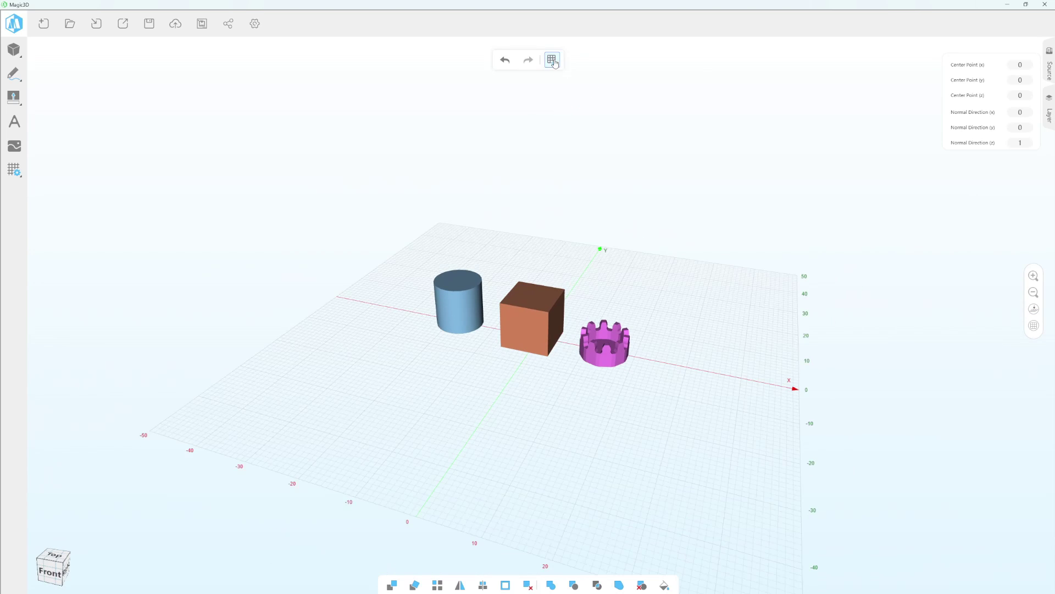
Duplicate the cylinder, the cube and the crown gear, one copy of each beside its original
click(392, 585)
click(460, 310)
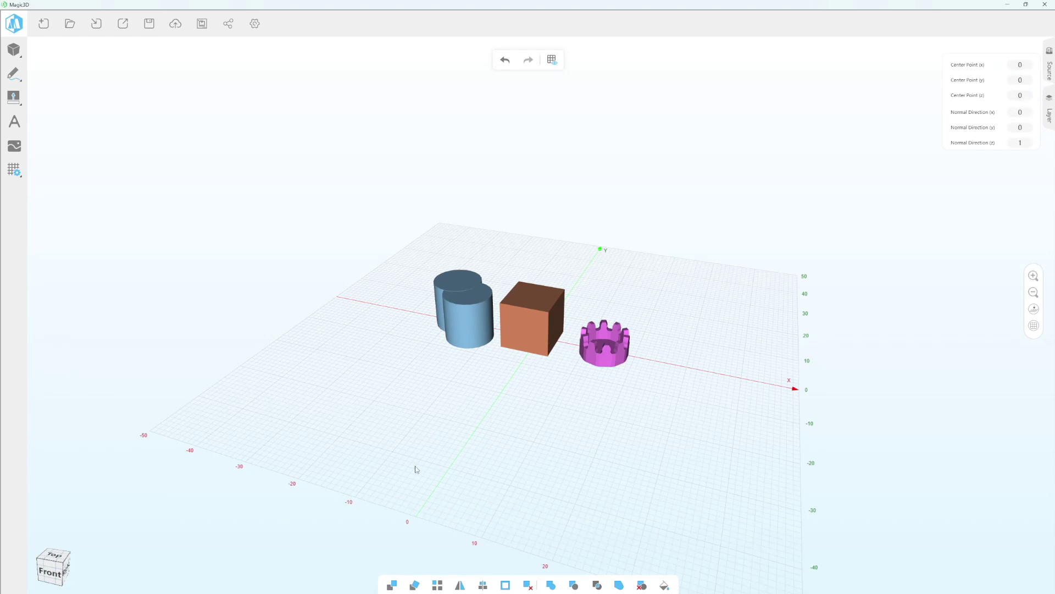
click(392, 585)
click(522, 332)
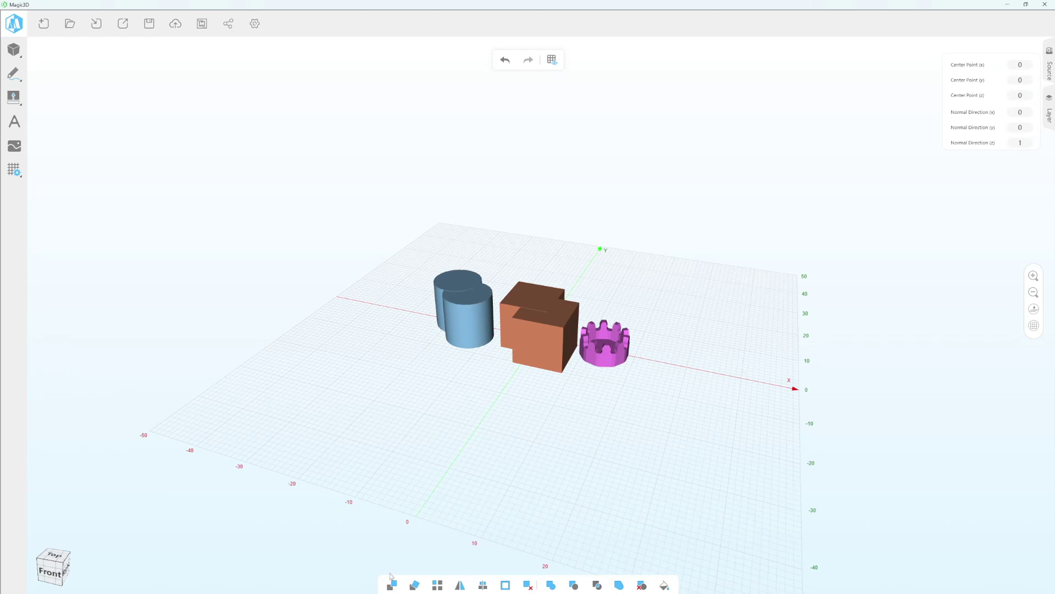
click(391, 585)
click(625, 349)
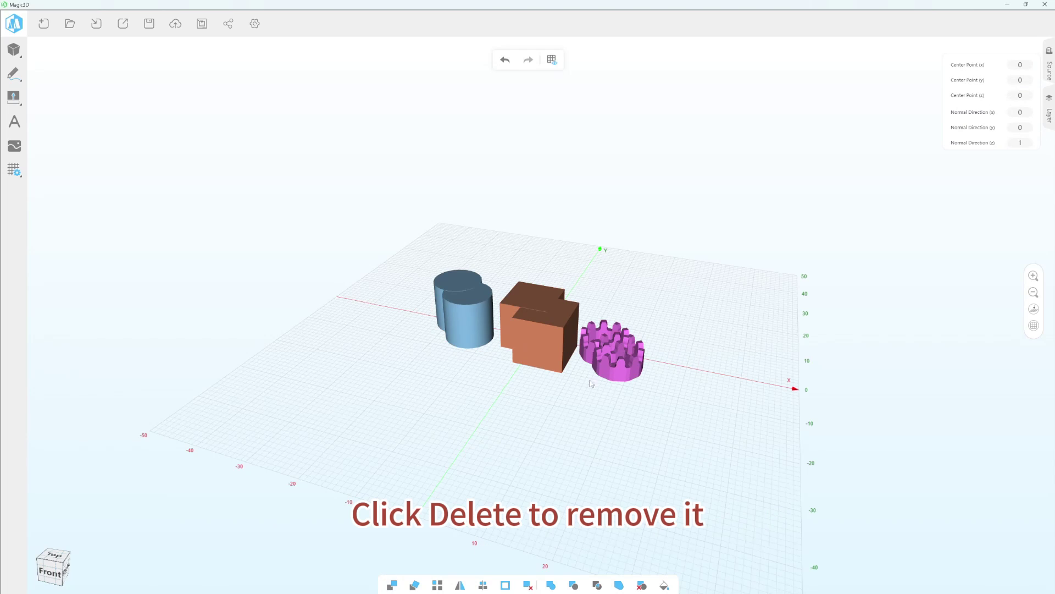
Delete the copies of the crown gear, the cube and the cylinder, leaving one of each shape
click(528, 585)
click(611, 364)
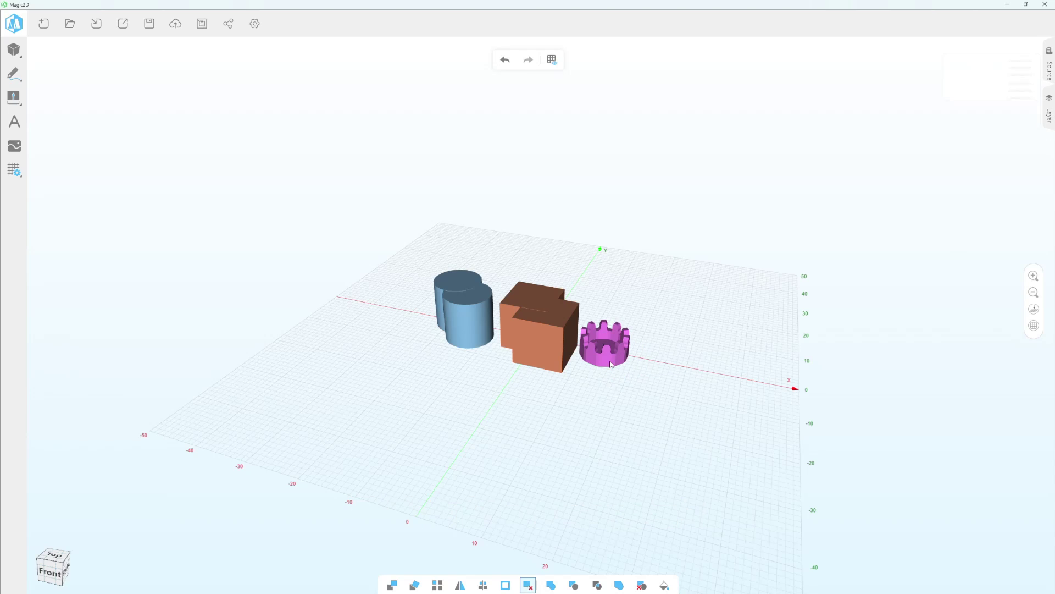
click(536, 352)
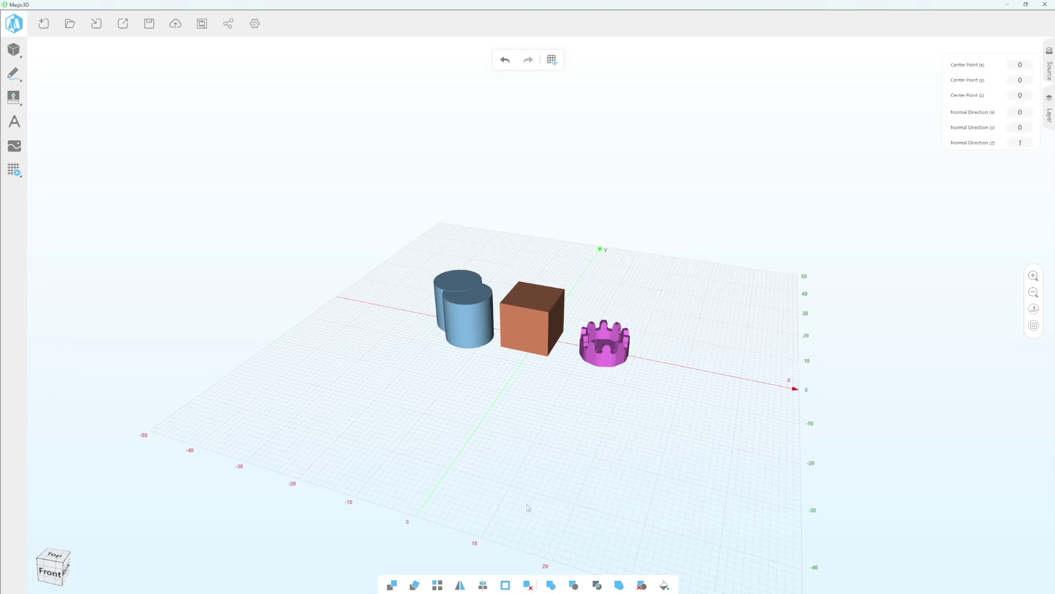
click(528, 584)
click(479, 333)
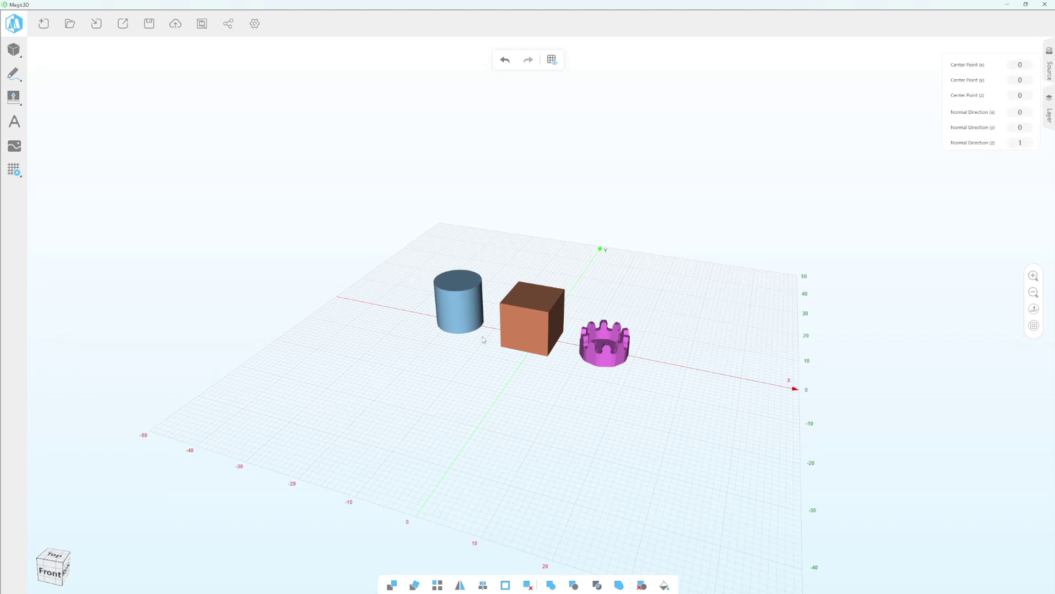
Undo the three deletions of the copied shapes and redo all of them
click(504, 61)
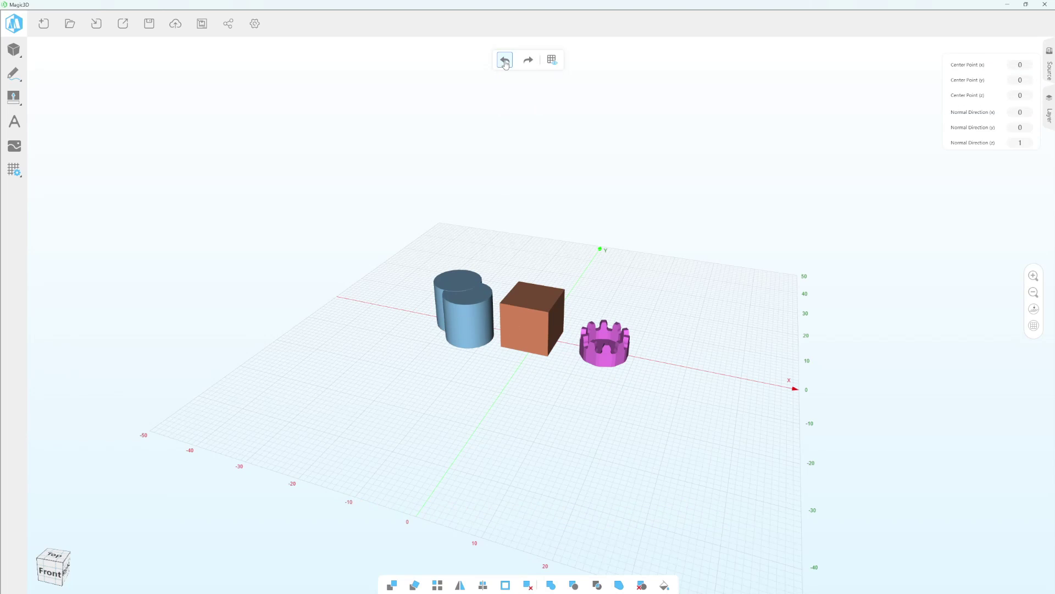
click(505, 61)
click(505, 60)
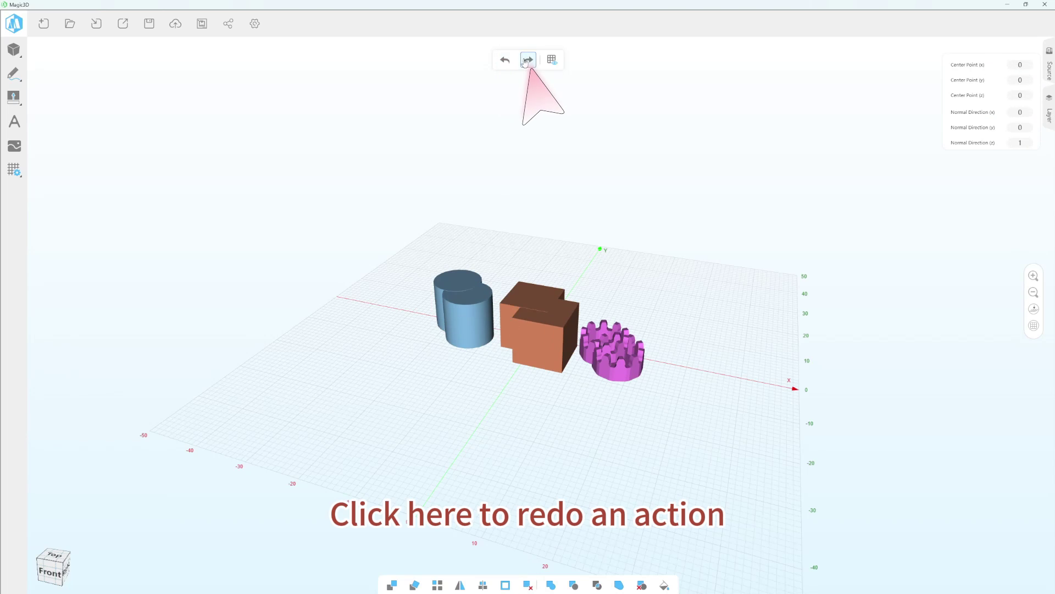
click(526, 61)
click(527, 60)
click(527, 60)
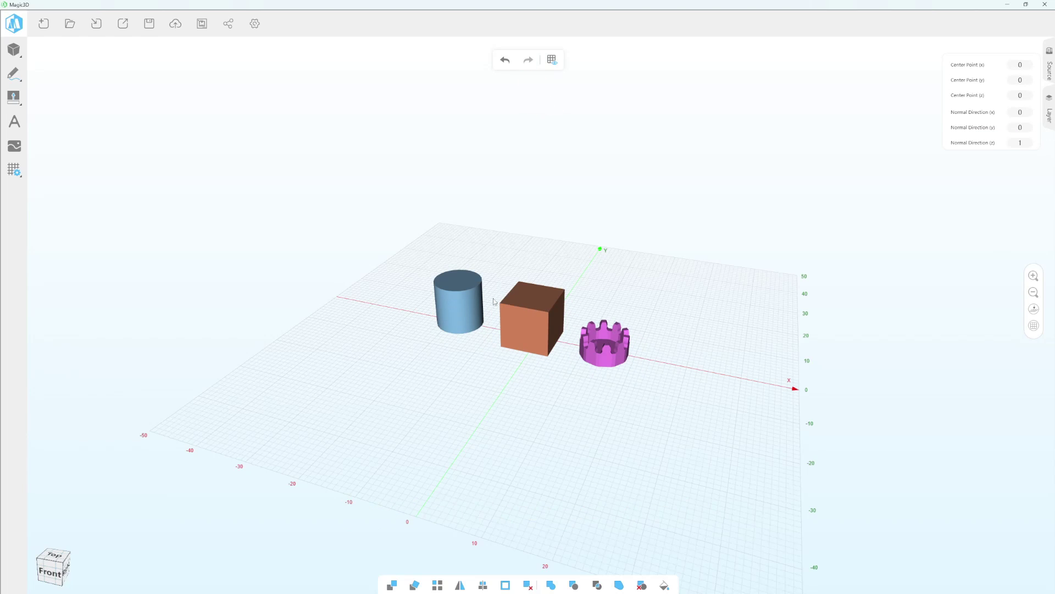
Move the cylinder freehand to about X -16, Y -8 on the grid and raise its center to about Z 7
click(461, 316)
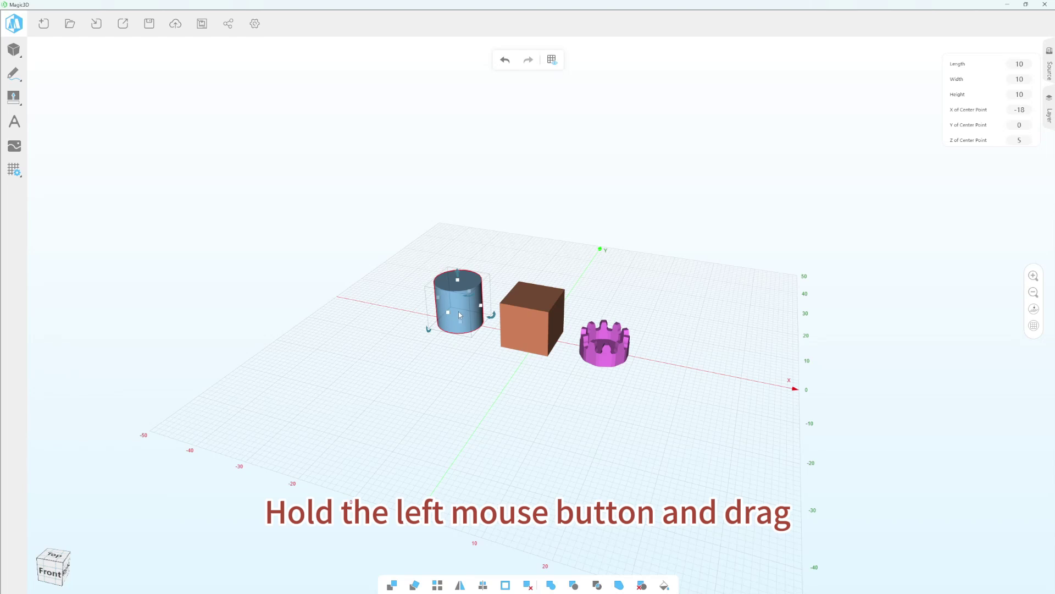
drag(456, 302, 445, 321)
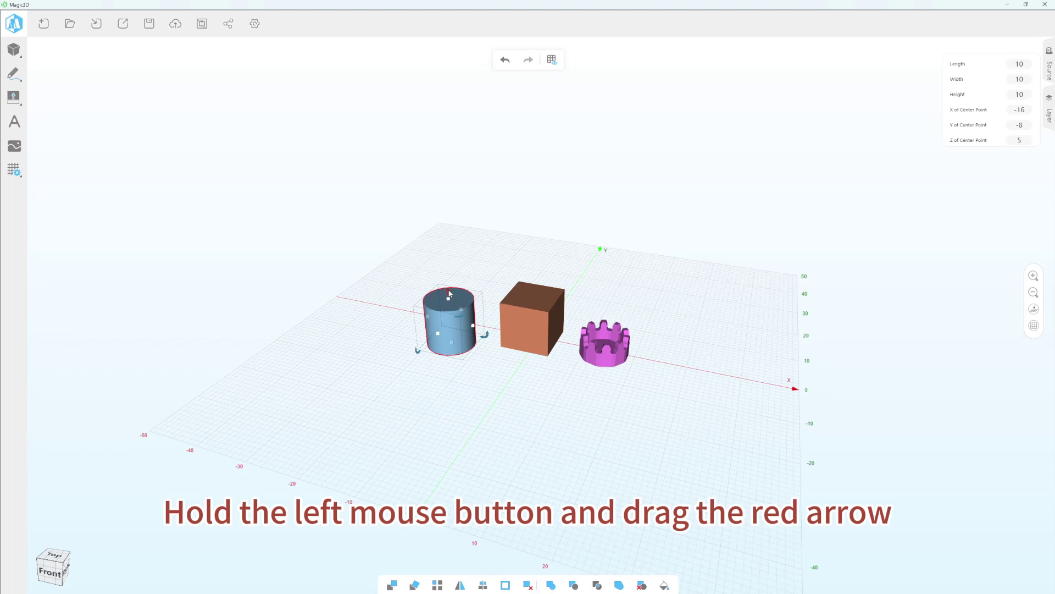
mouse_move(449, 294)
mouse_down()
mouse_move(444, 236)
mouse_move(443, 284)
mouse_move(444, 238)
mouse_move(437, 278)
mouse_up()
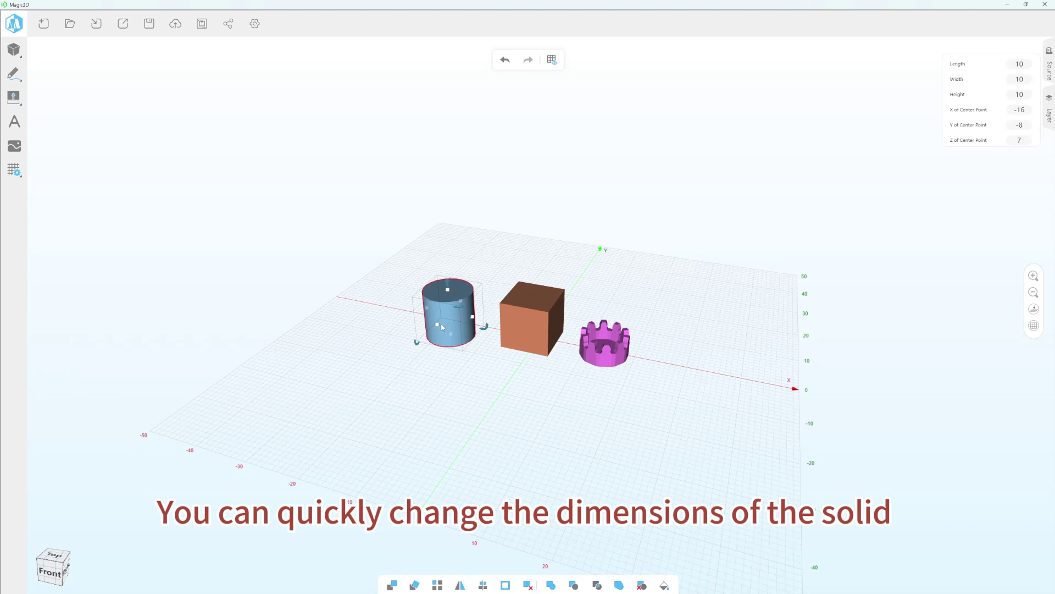
drag(437, 326, 483, 325)
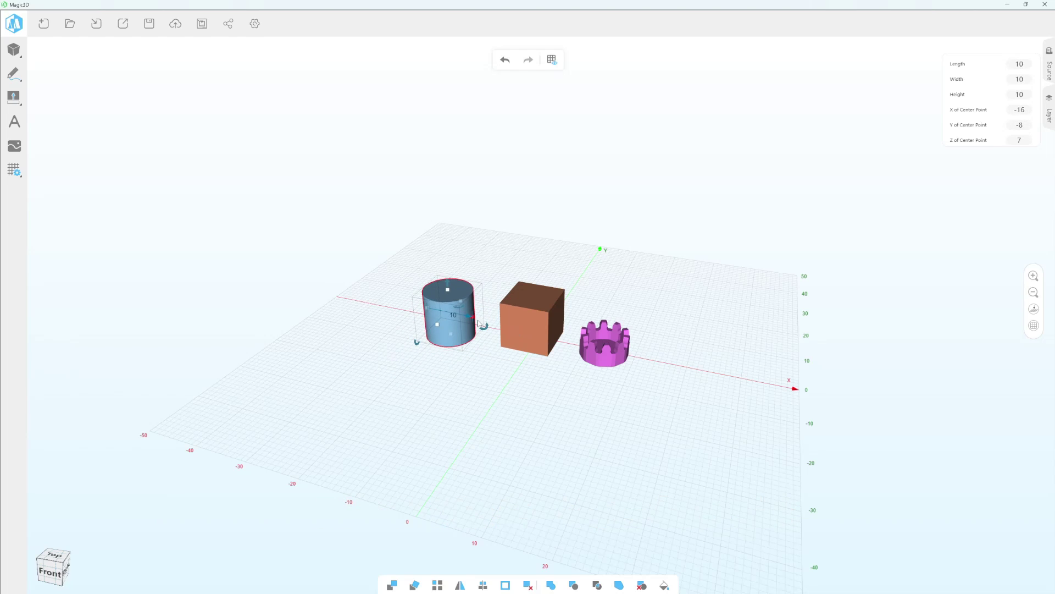
Bring the cylinder's property values closer to the model and set its length, width and height to 20 mm each
drag(994, 72, 511, 162)
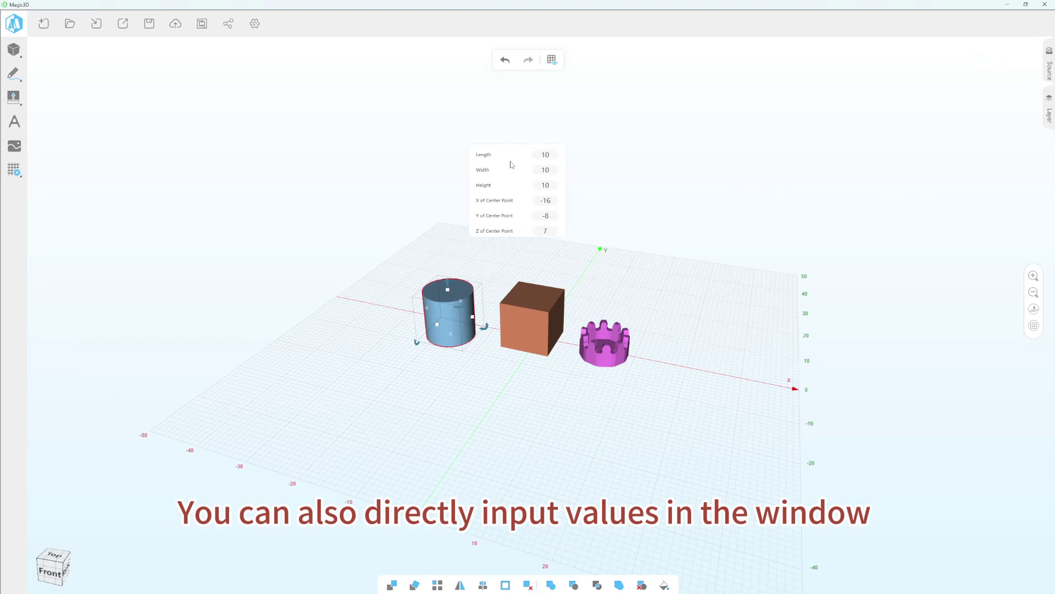
double_click(544, 155)
text(20)
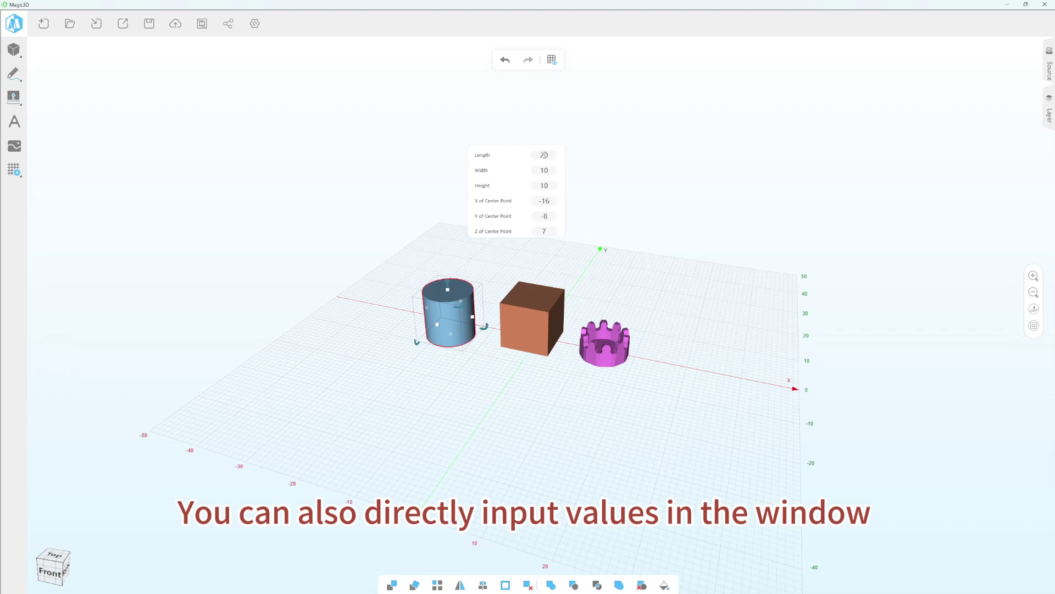
key(Return)
double_click(544, 170)
text(20)
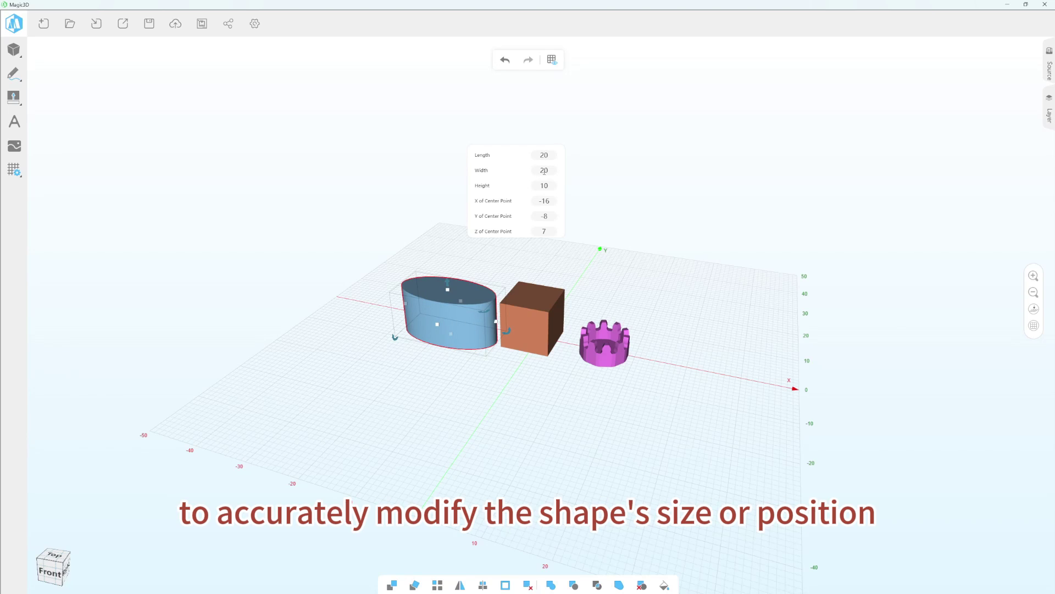
key(Return)
double_click(544, 185)
text(20)
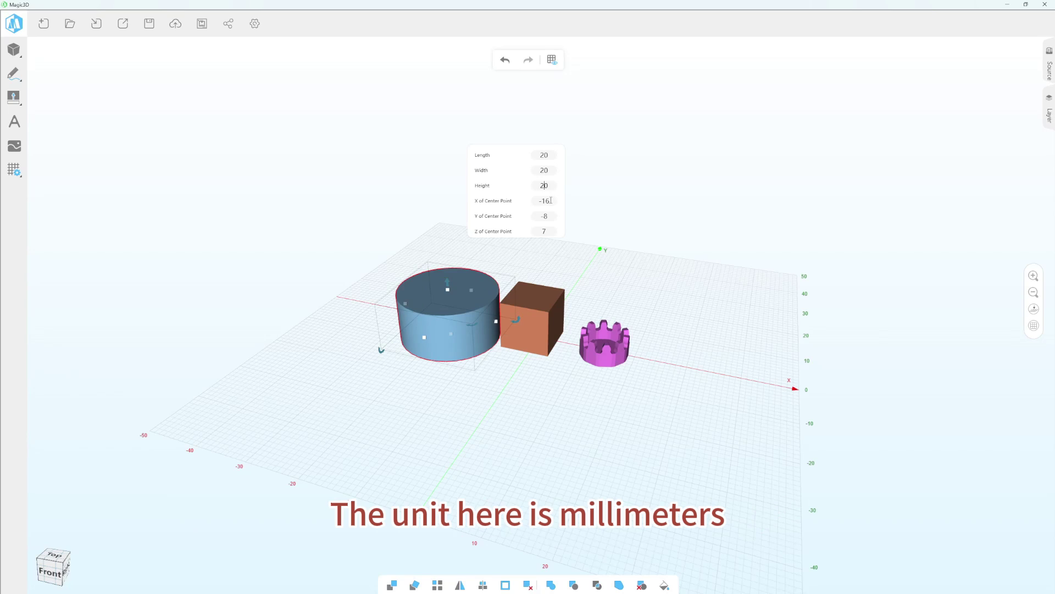
key(Return)
Set the cylinder's center point to X -20, Y -20 and Z 20
double_click(544, 200)
text(-20)
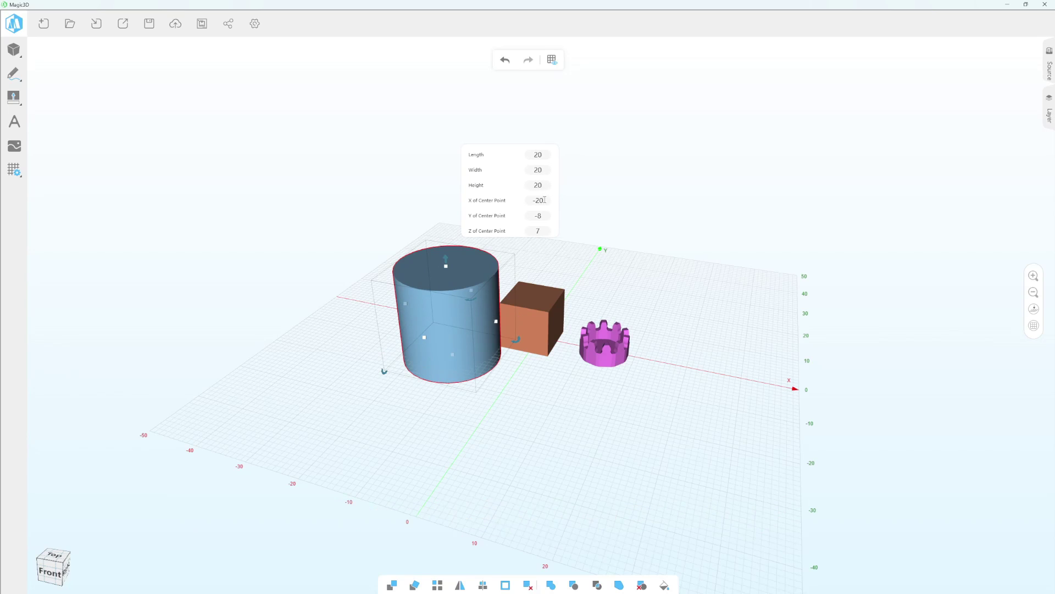
key(Return)
click(547, 215)
text(20)
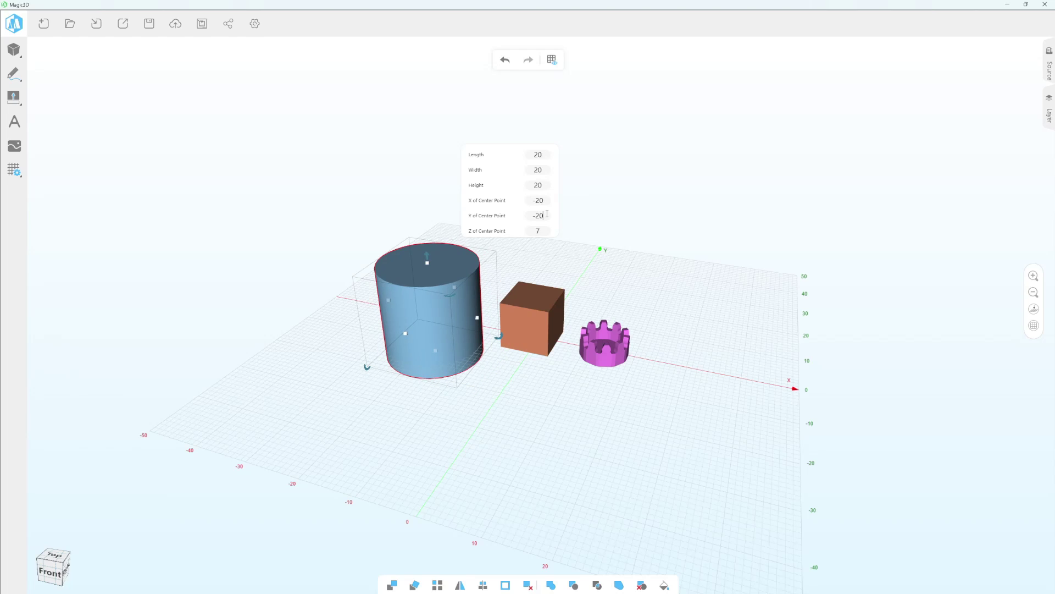
key(Return)
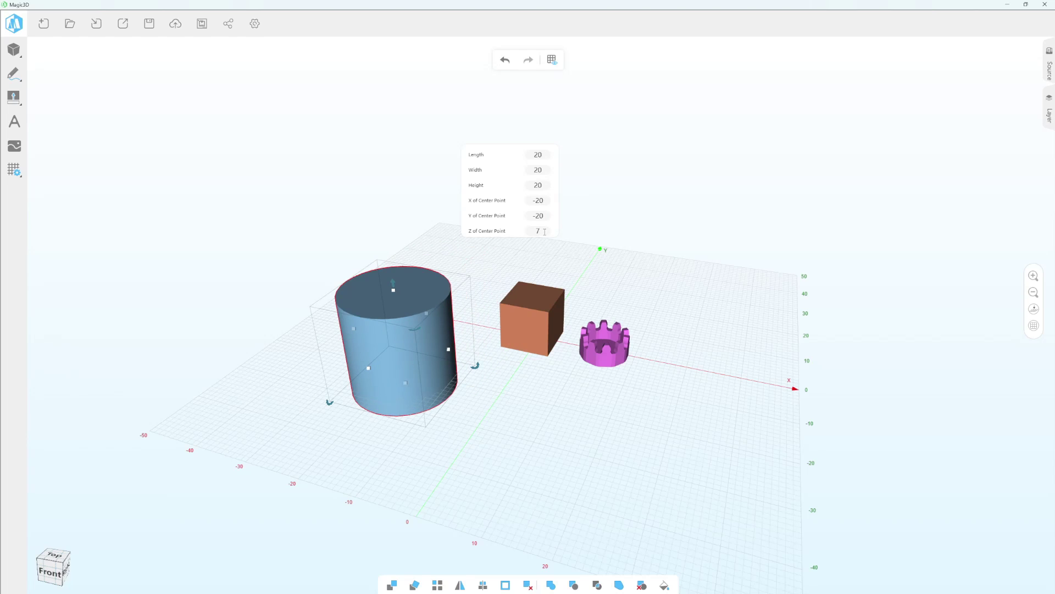
text(20)
key(Return)
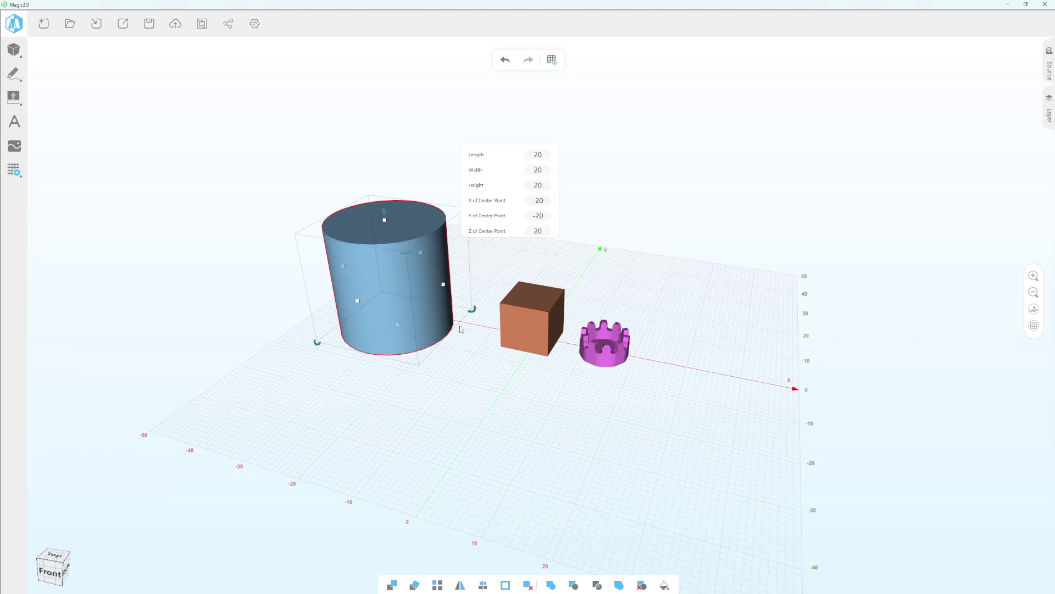
Deselect the cylinder and undo its size and position changes
click(493, 368)
key(ctrl+z)
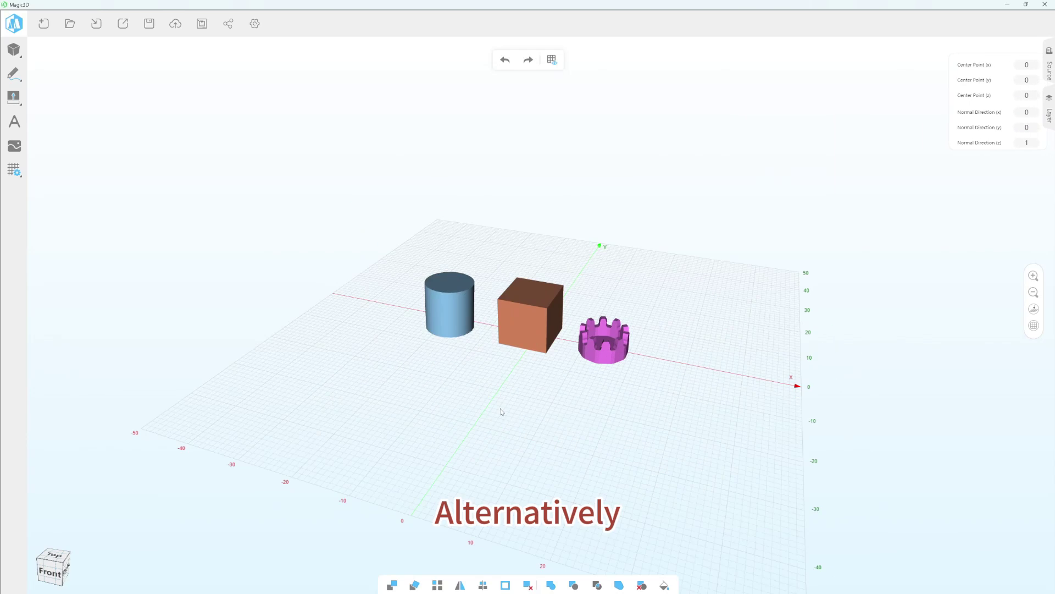
Set the cylinder's height, length and width to 20 mm each through the size handles on the model
click(455, 313)
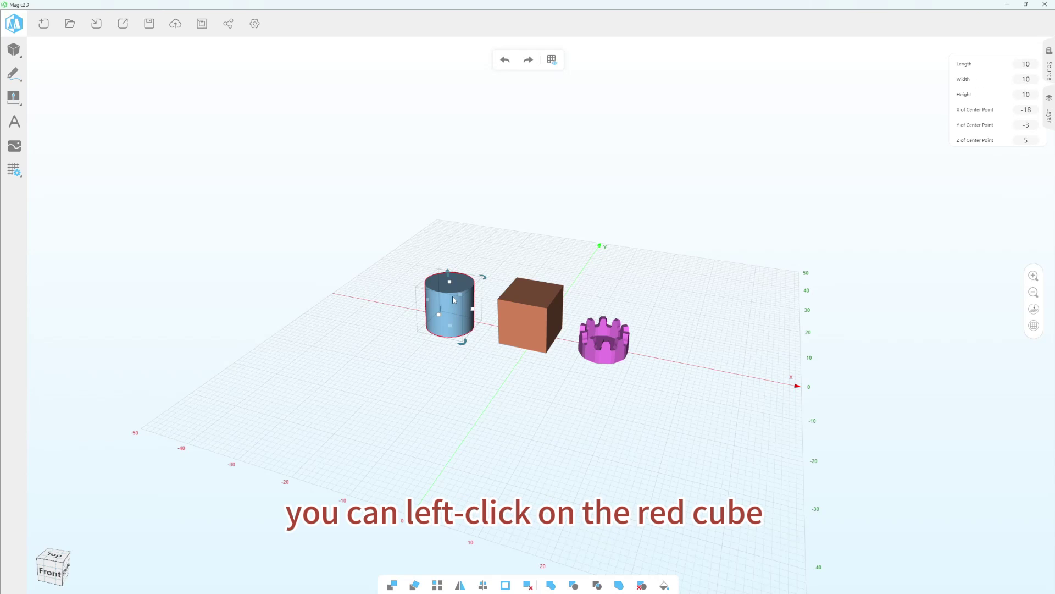
click(450, 282)
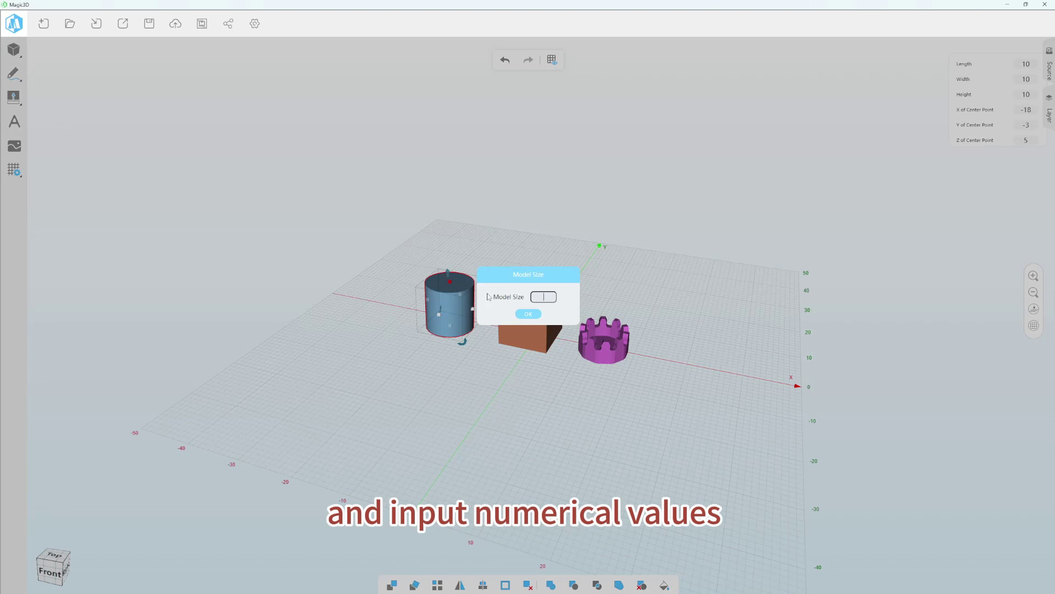
text(20)
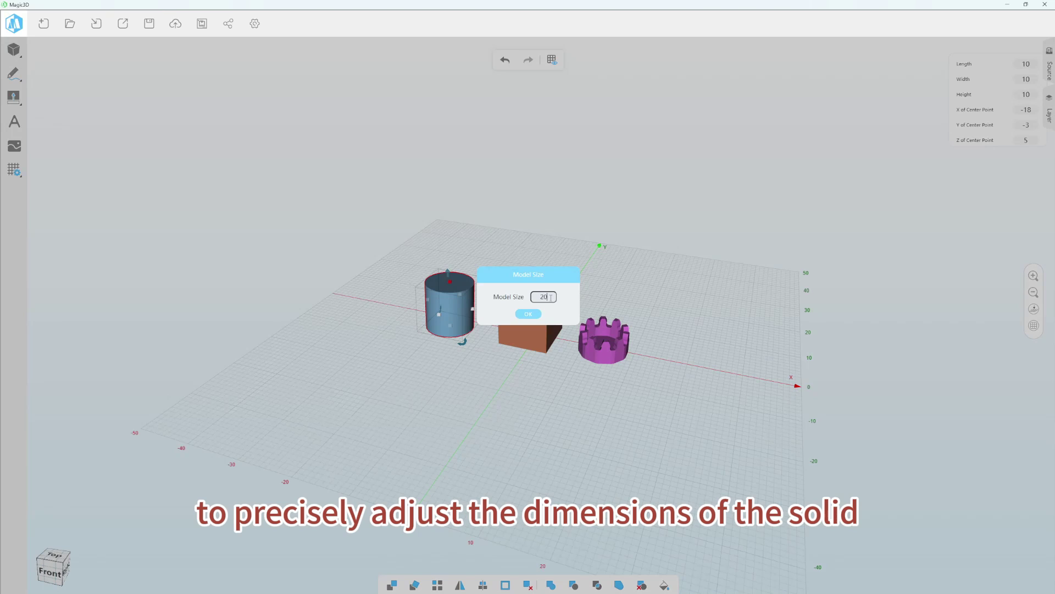
key(Return)
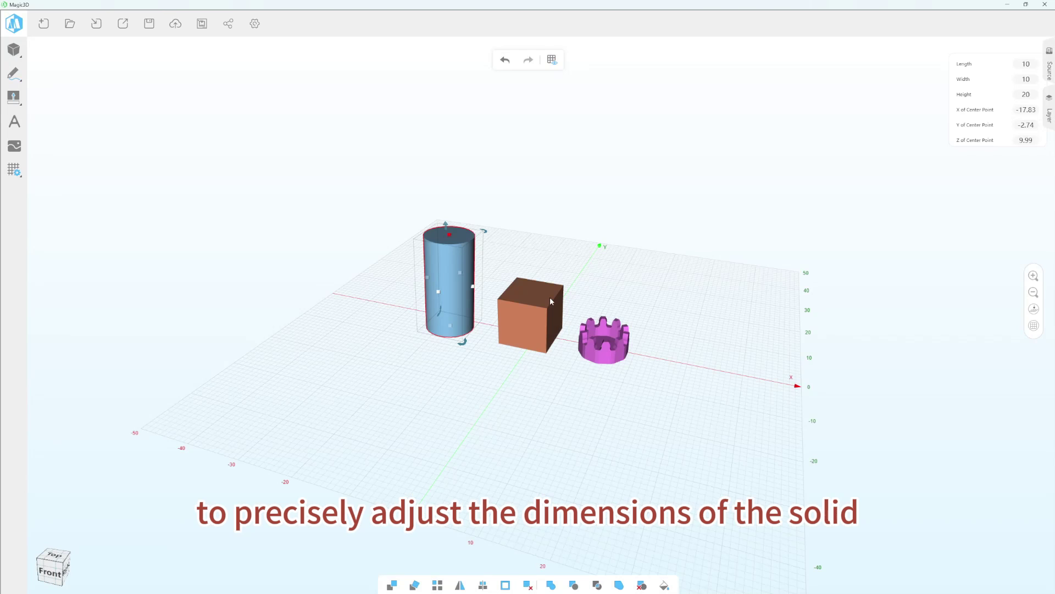
click(438, 292)
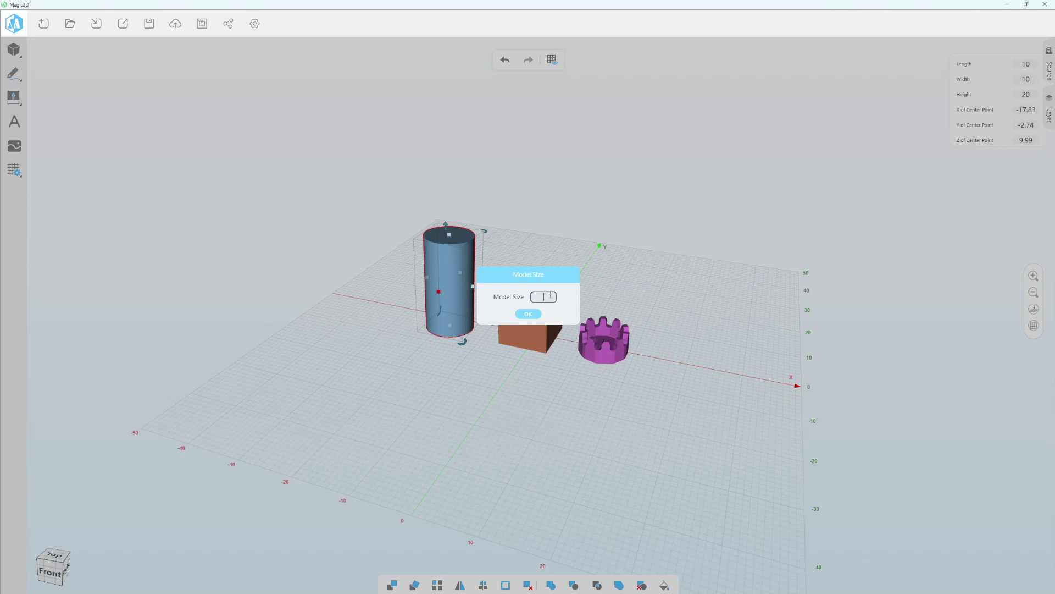
text(20)
key(Return)
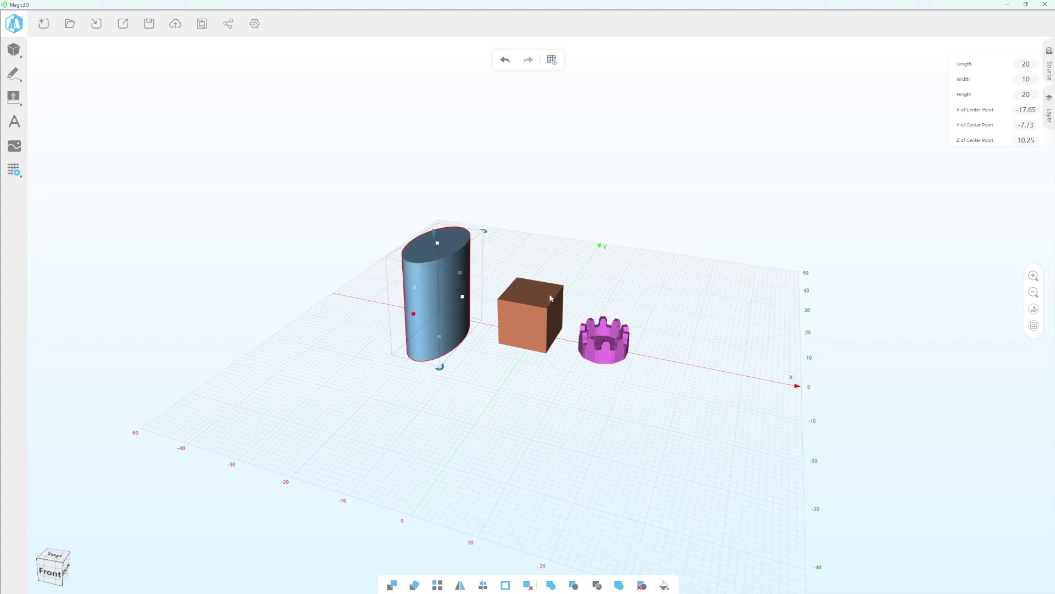
click(463, 298)
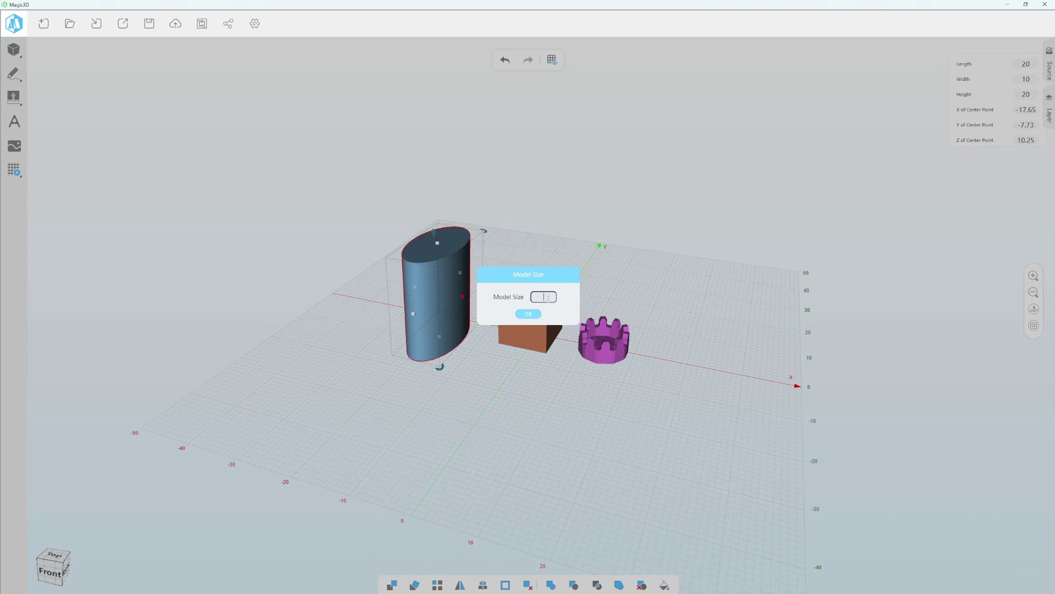
text(20)
key(Return)
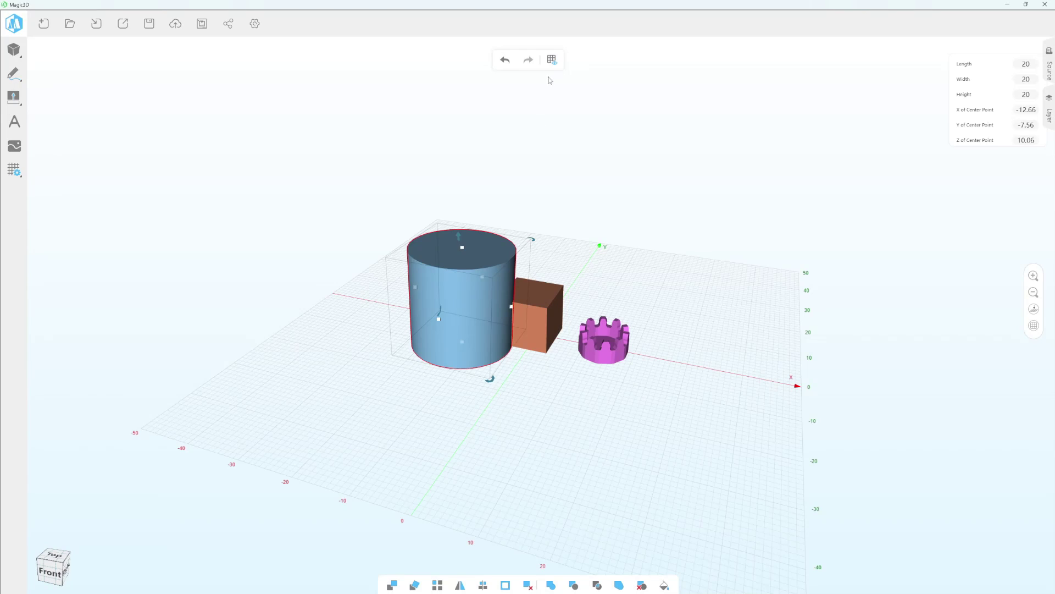
Undo the cylinder's width, length and height changes made through the size handles
click(510, 61)
click(510, 61)
click(510, 61)
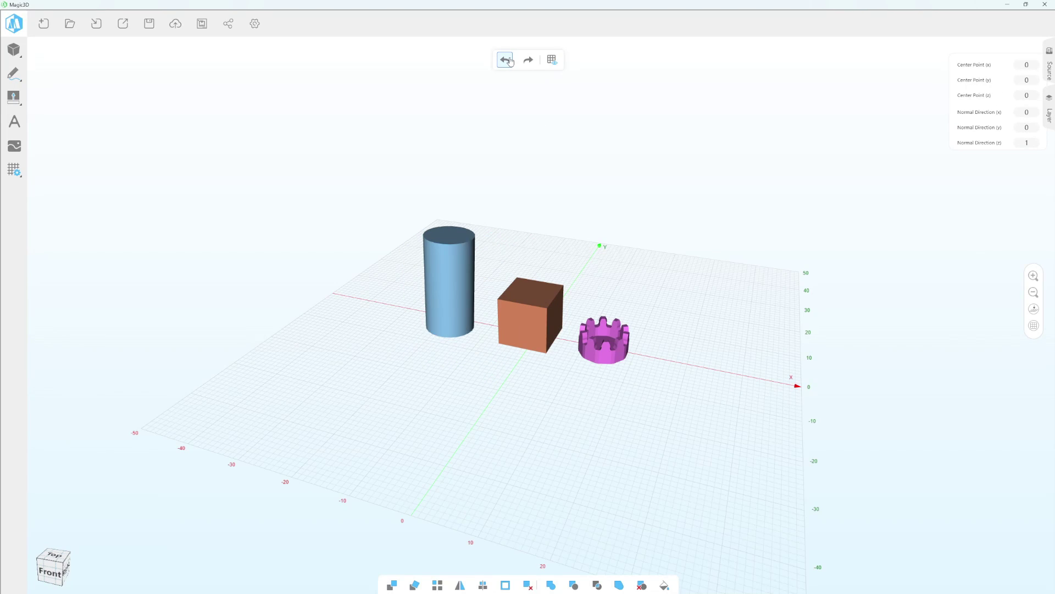
click(510, 61)
Rotate the cylinder freehand about one axis and by exactly 90 degrees about another
click(475, 256)
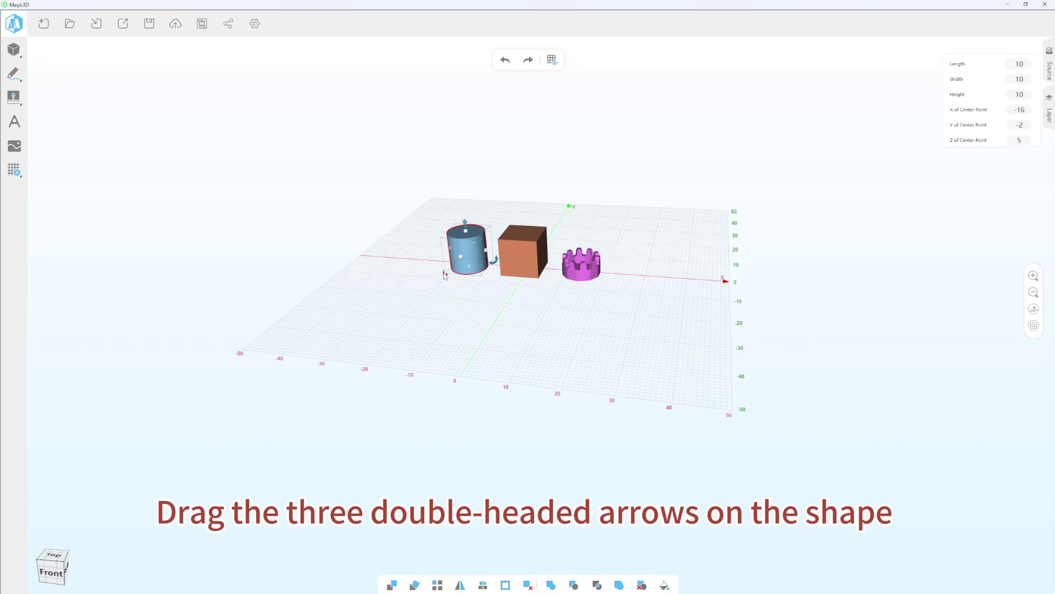
drag(444, 274, 470, 259)
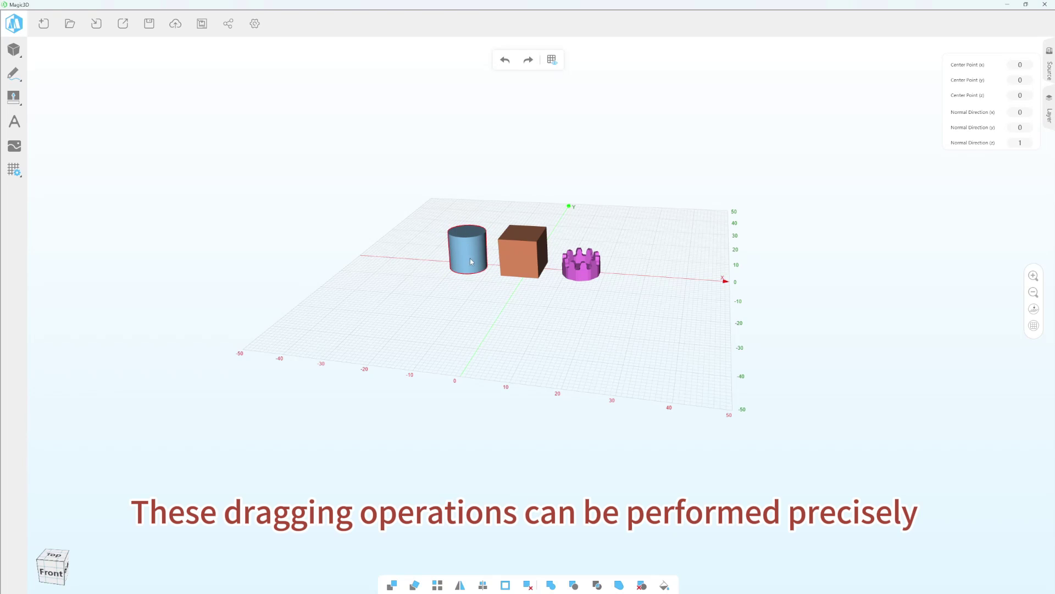
click(471, 262)
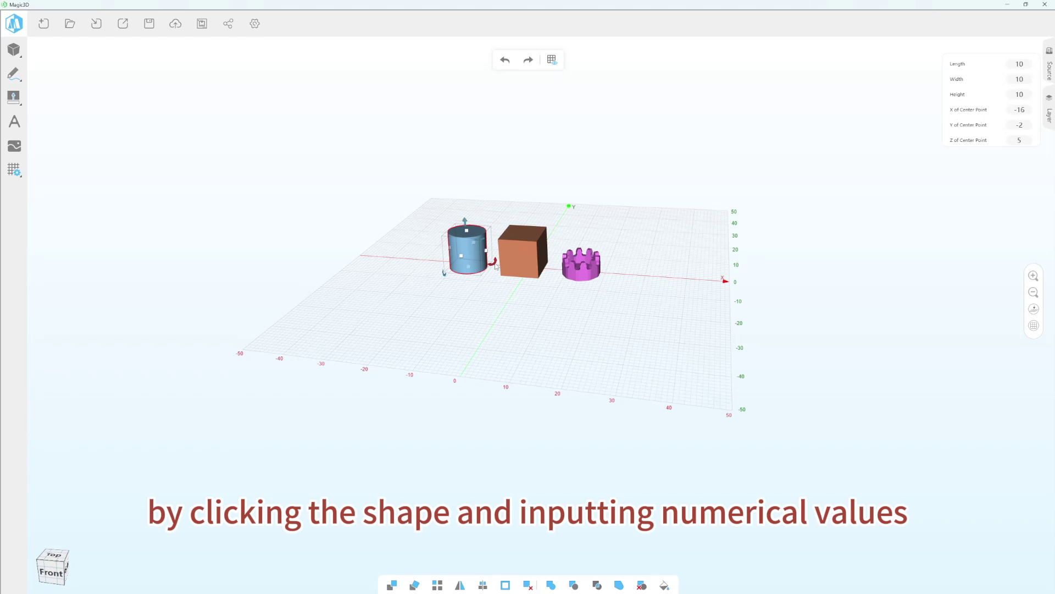
click(495, 265)
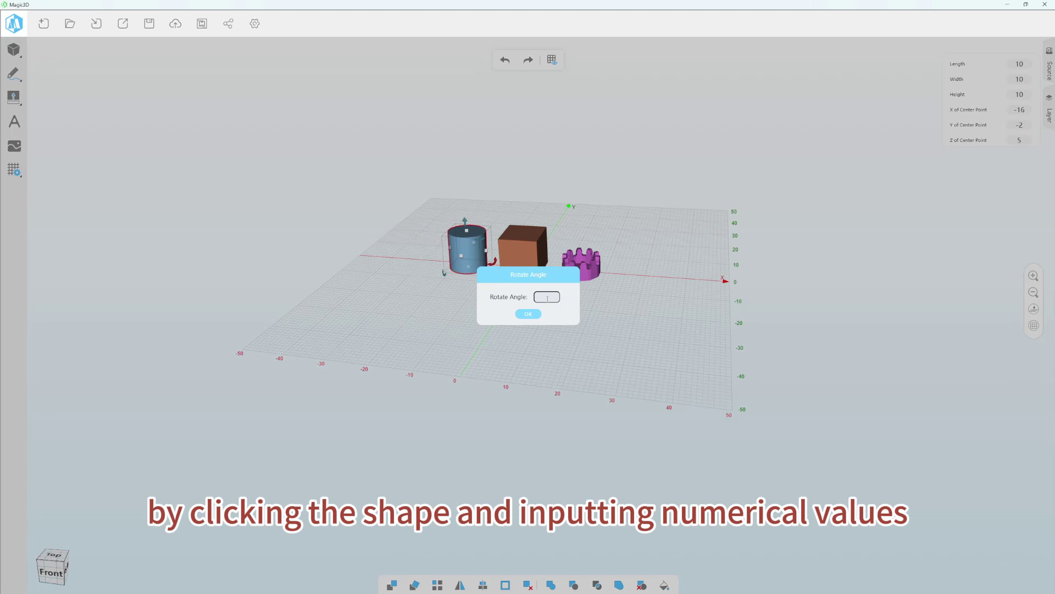
text(90)
click(529, 313)
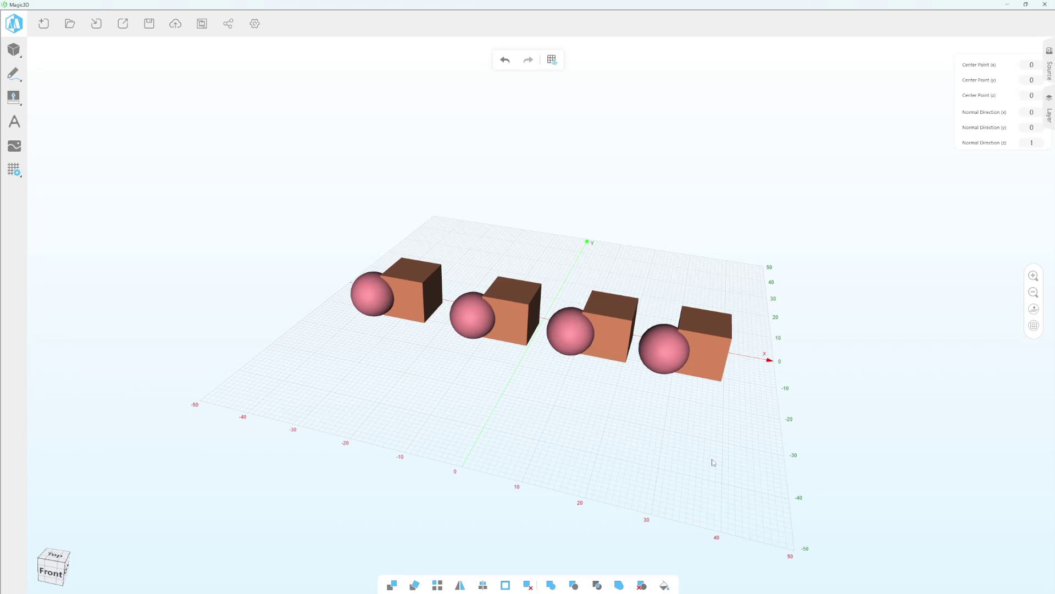
Combine the sphere and cube of the first pair into one model with Union
click(551, 585)
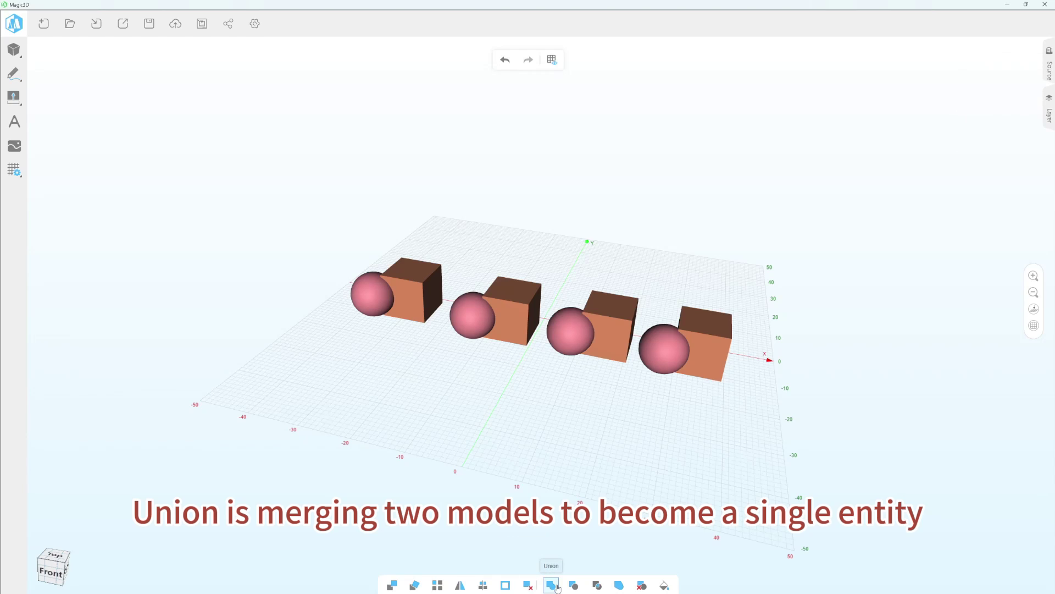
click(374, 308)
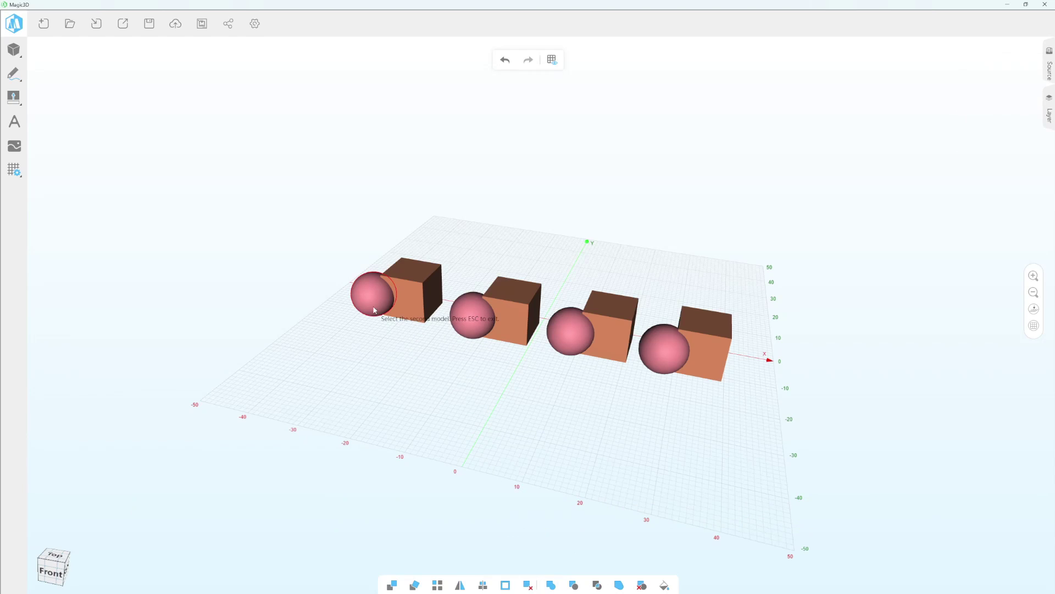
click(409, 301)
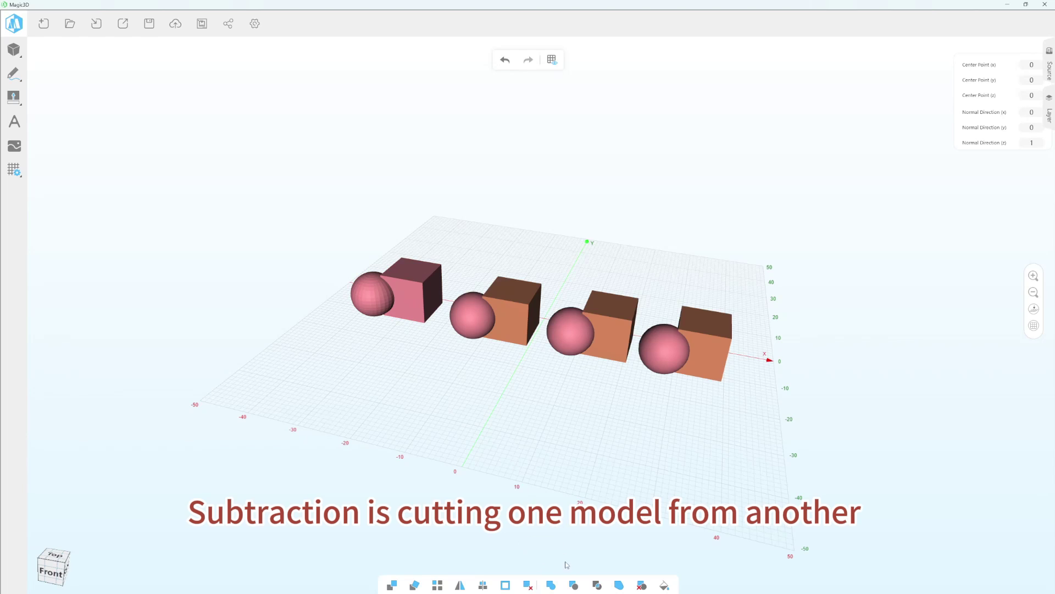
Subtract the cube from the sphere in the second pair
click(574, 585)
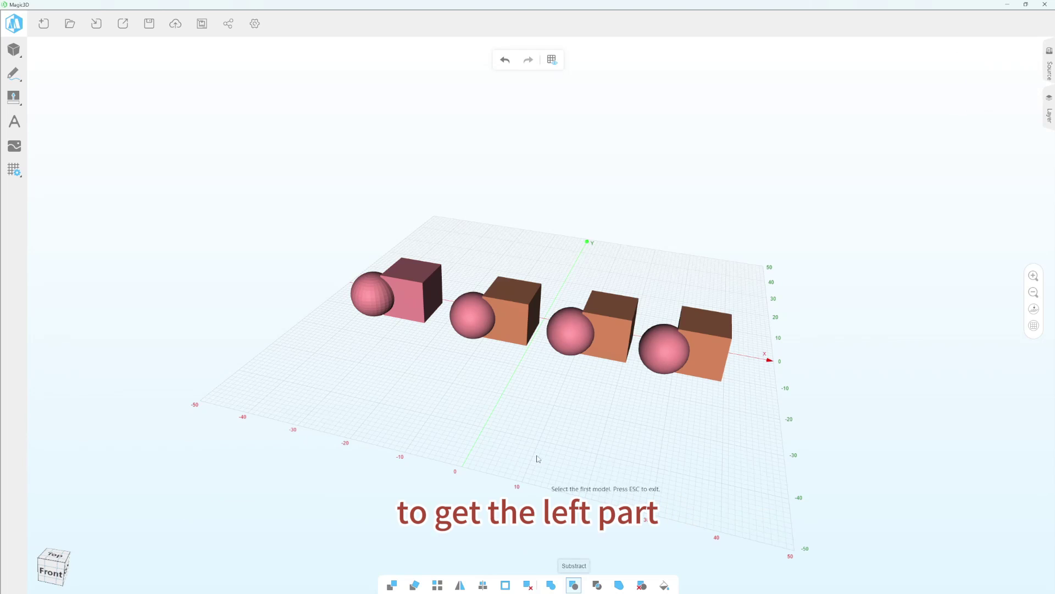
click(480, 321)
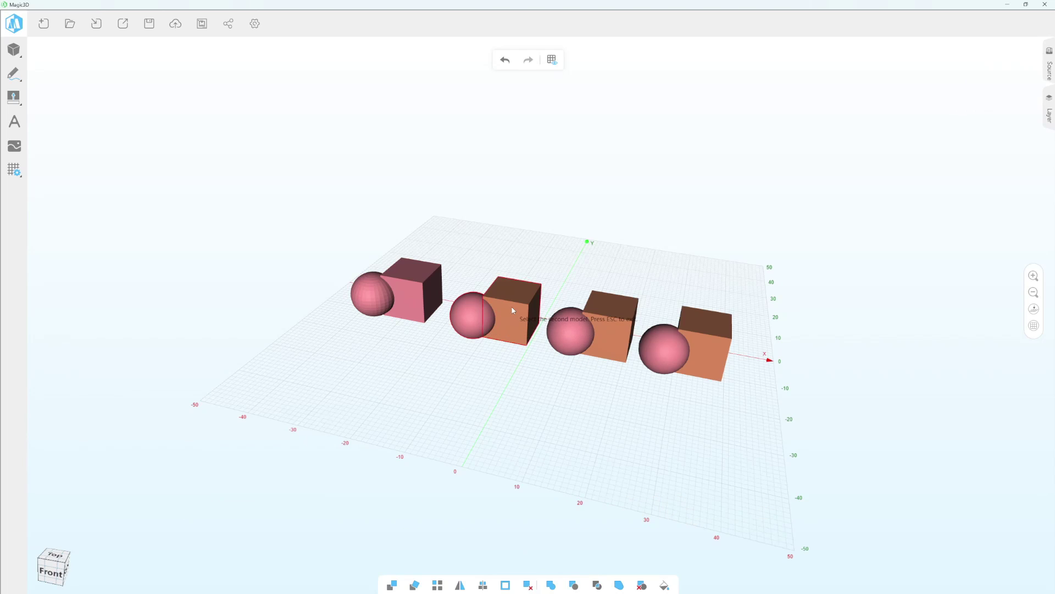
click(517, 319)
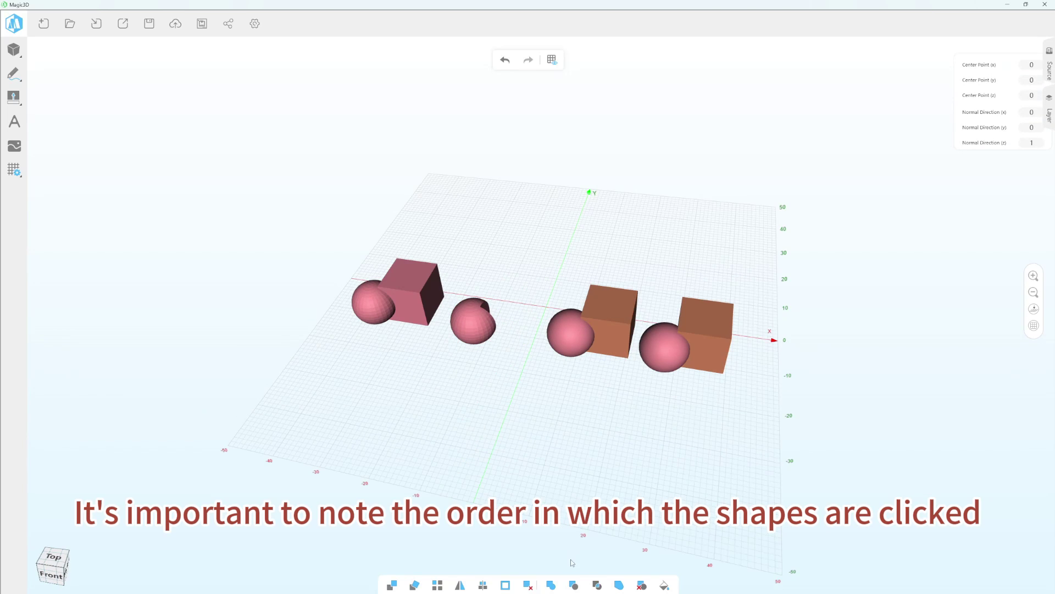
Subtract the sphere from the cube in the third pair
click(575, 586)
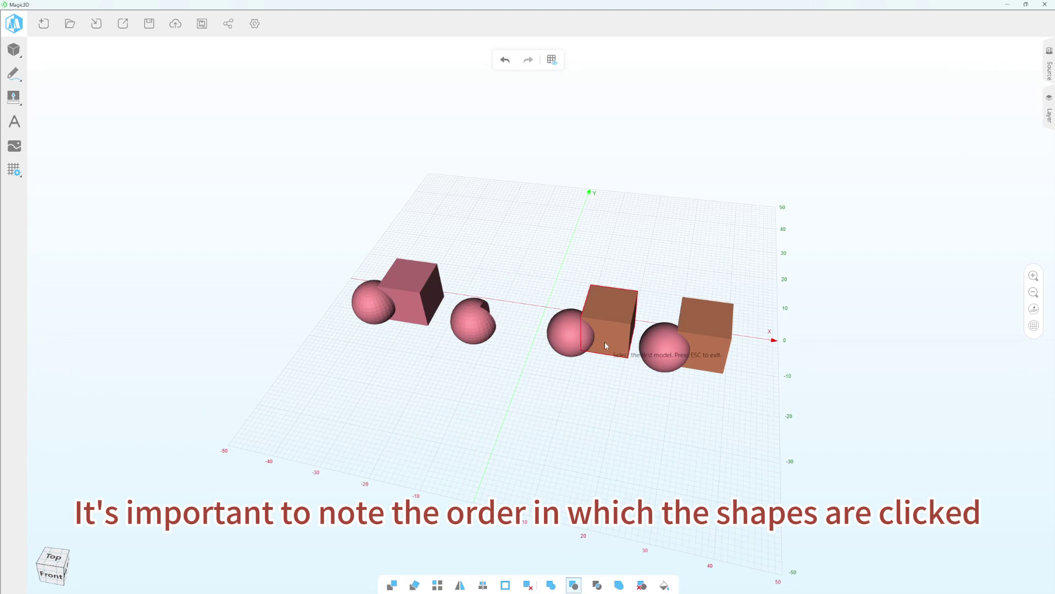
click(581, 342)
click(572, 338)
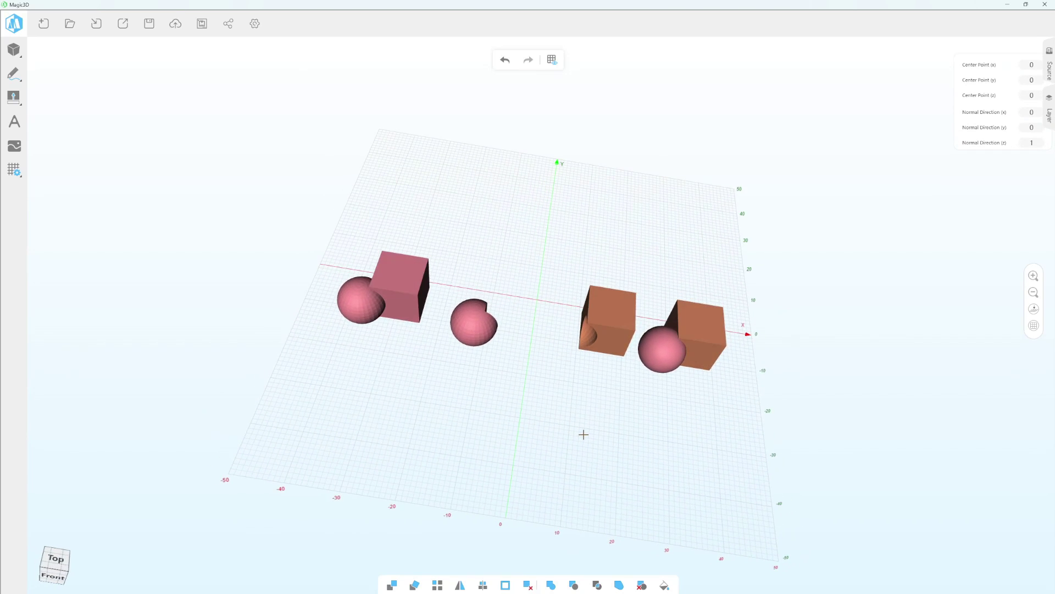
Intersect the sphere and cube of the fourth pair, keeping only their common volume
click(594, 584)
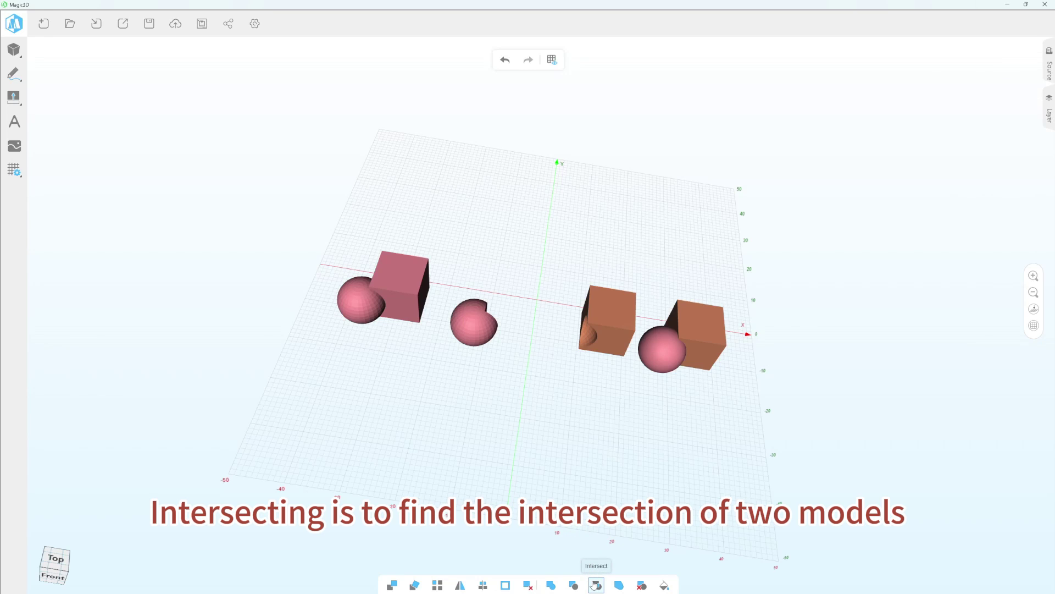
click(666, 367)
click(691, 331)
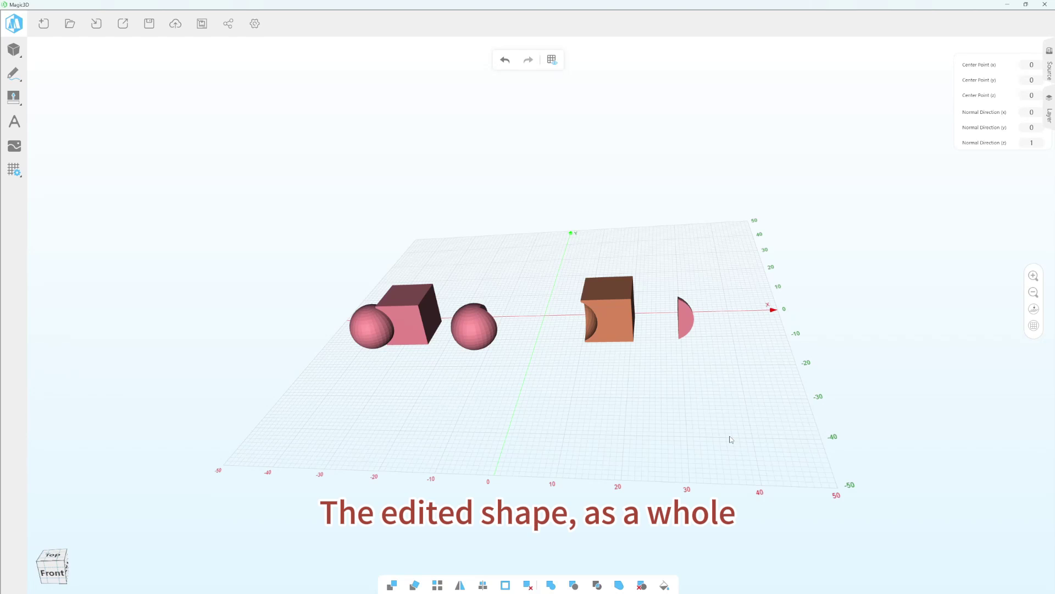
Select each of the four Boolean results in turn to check its size and position values, and clear the selection
click(380, 332)
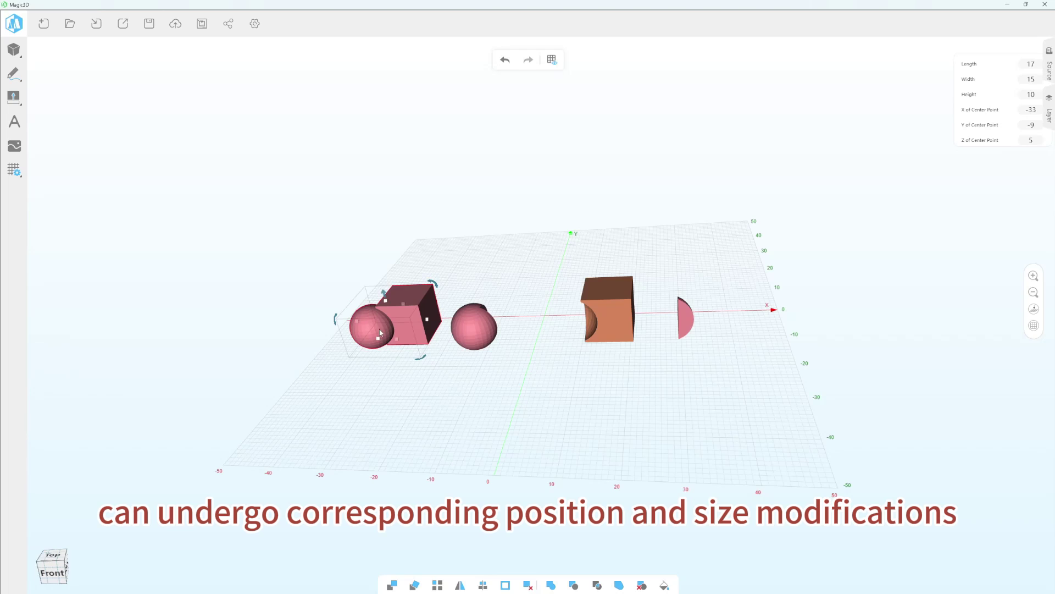
click(466, 331)
click(607, 322)
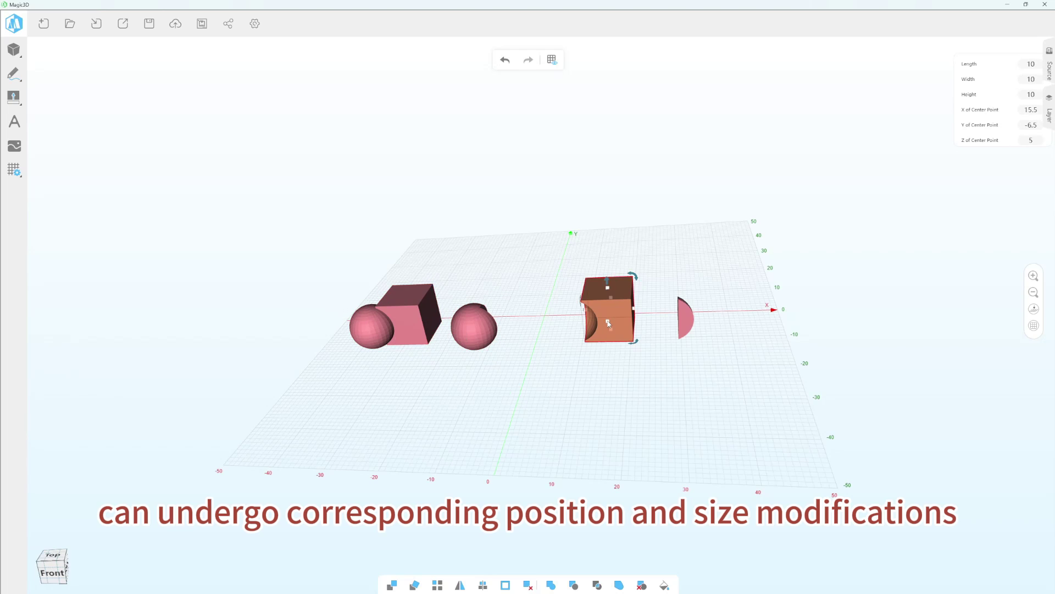
click(678, 324)
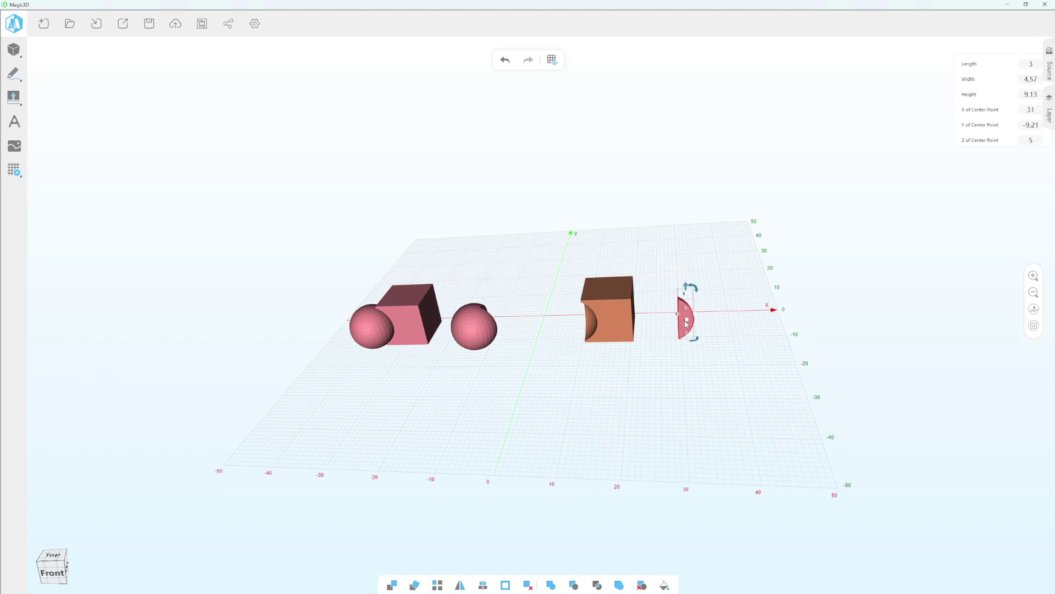
click(665, 503)
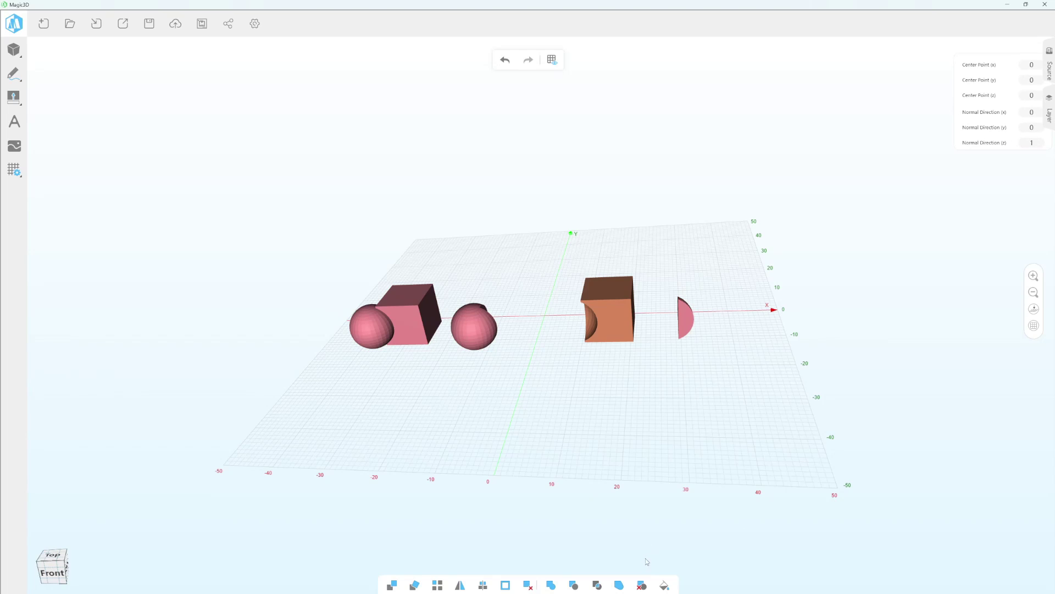
Cancel the Boolean on all four combined shapes, from the intersected pair back to the united pair
click(642, 584)
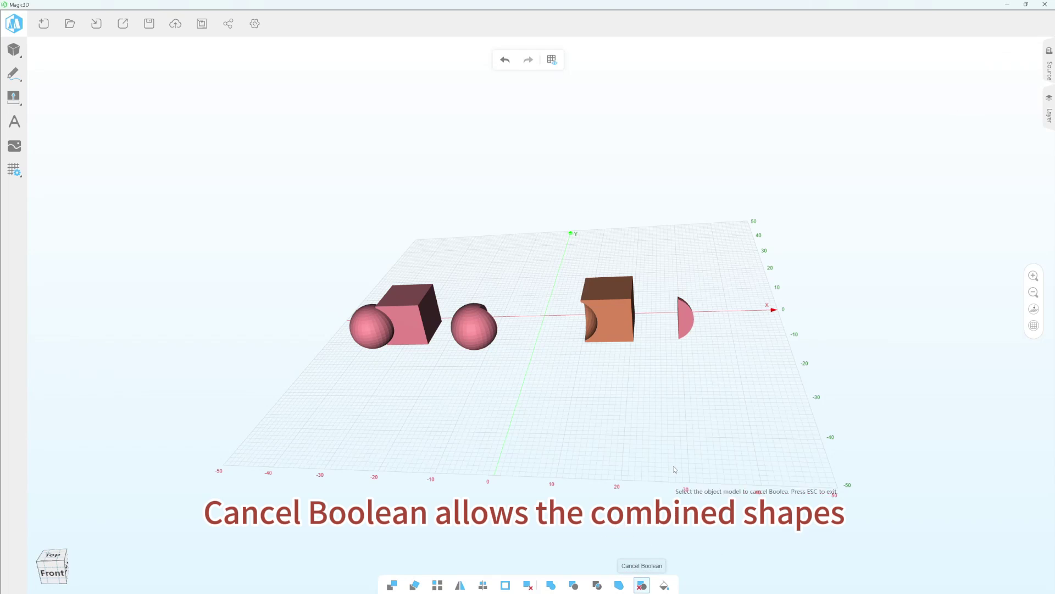
click(686, 325)
click(641, 585)
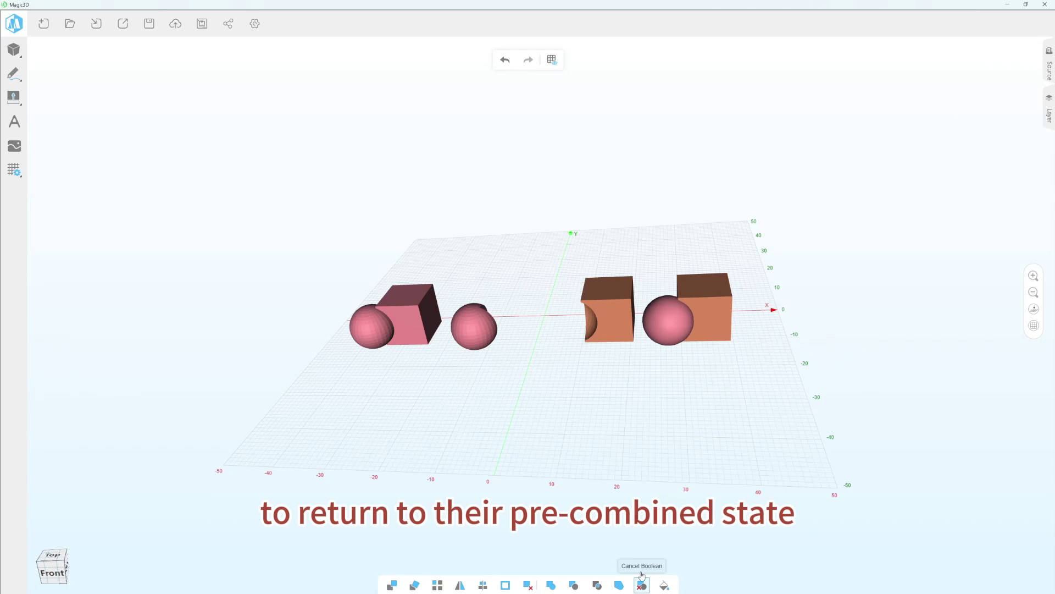
click(618, 316)
click(641, 585)
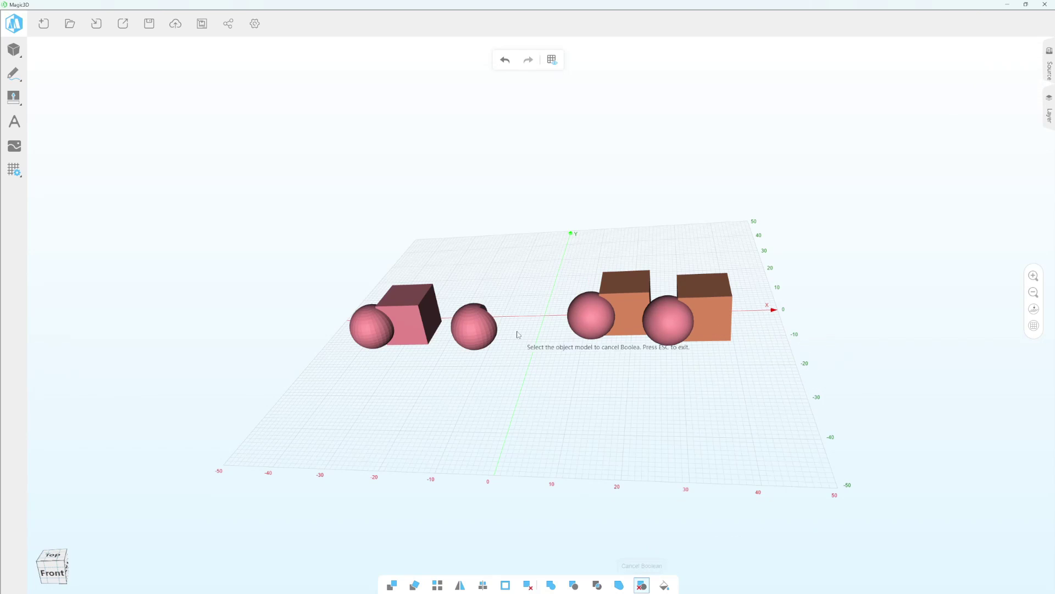
click(487, 329)
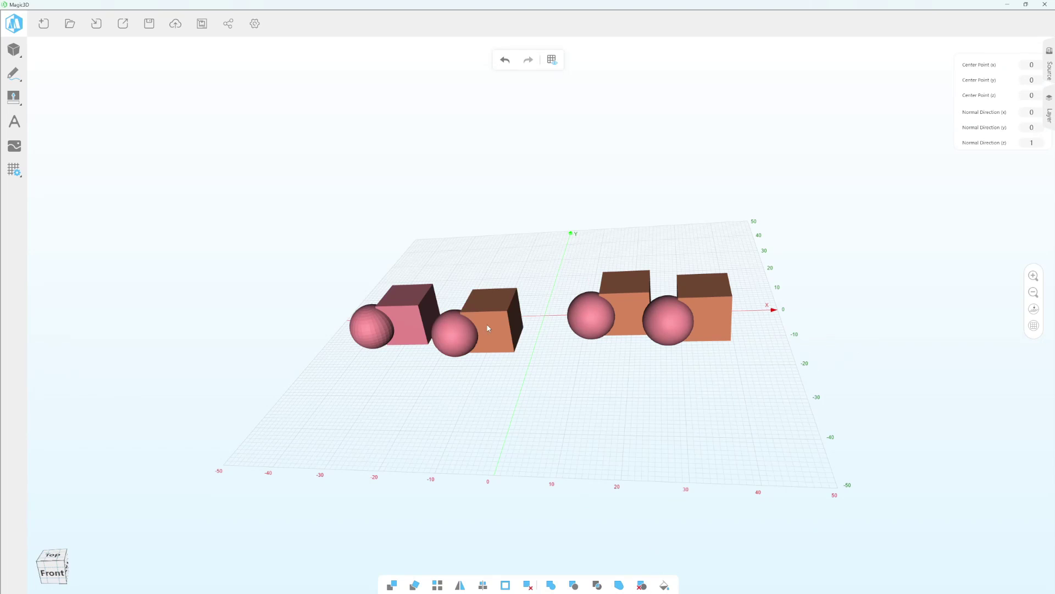
click(642, 585)
click(400, 322)
Fill the fourth pair's sphere with yellow and its cube with turquoise
click(665, 585)
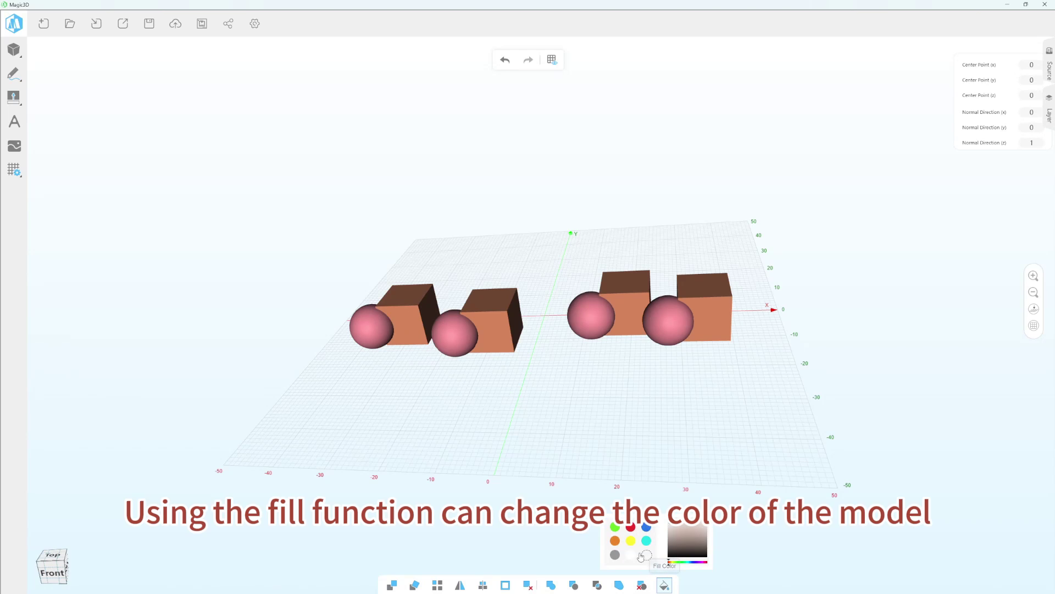
click(630, 540)
click(670, 339)
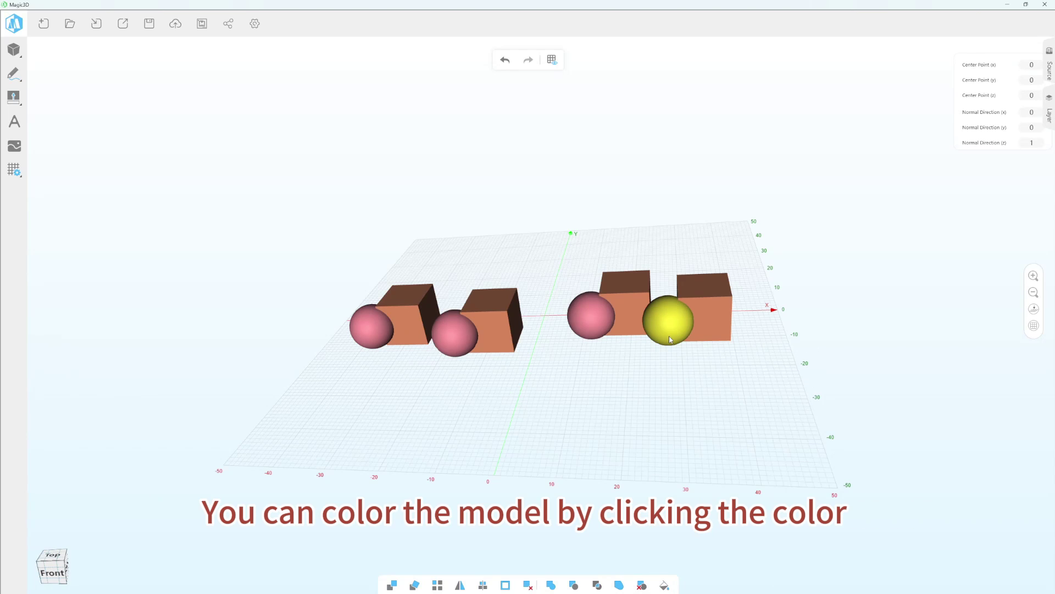
click(664, 585)
click(646, 540)
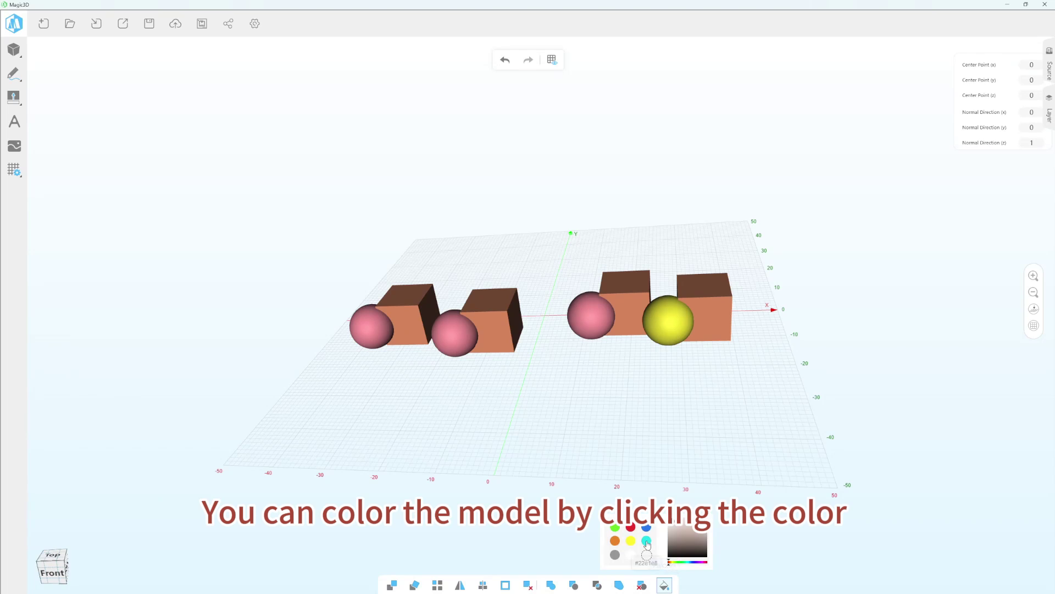
click(699, 323)
Fill the third pair's sphere with red and its cube with blue
click(663, 585)
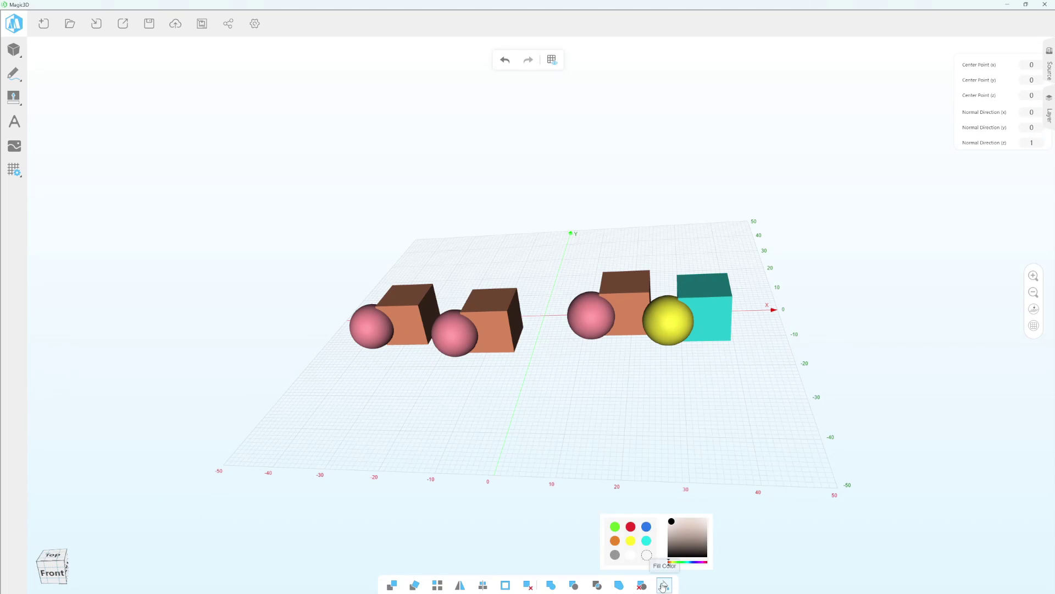
click(631, 527)
click(590, 315)
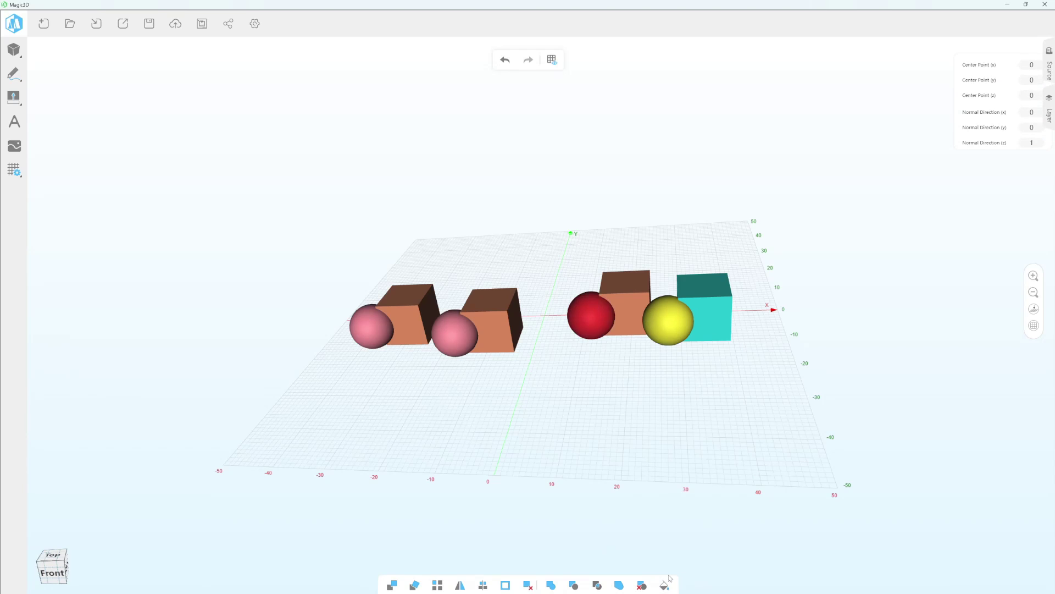
click(665, 585)
click(648, 529)
click(631, 304)
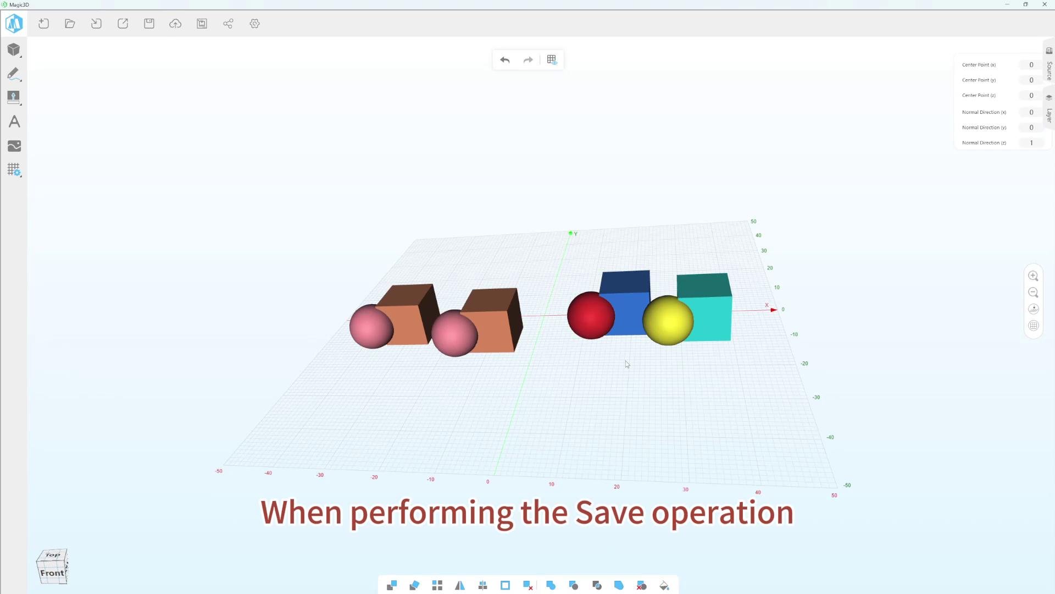
Save the coloured model as magic3d.3mg and export it in .xstl format for 3D printing
click(146, 25)
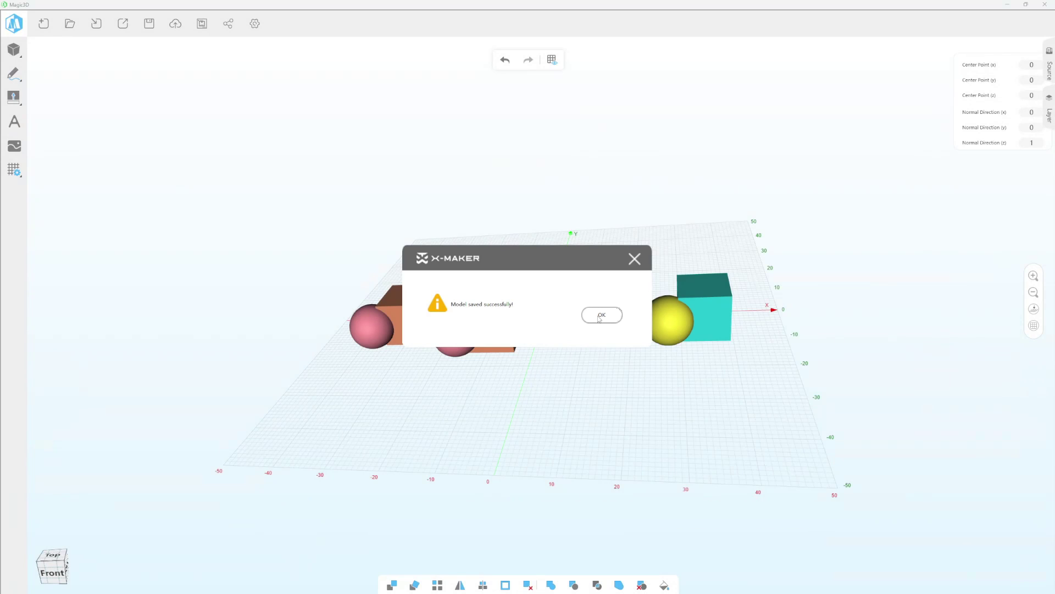
click(601, 316)
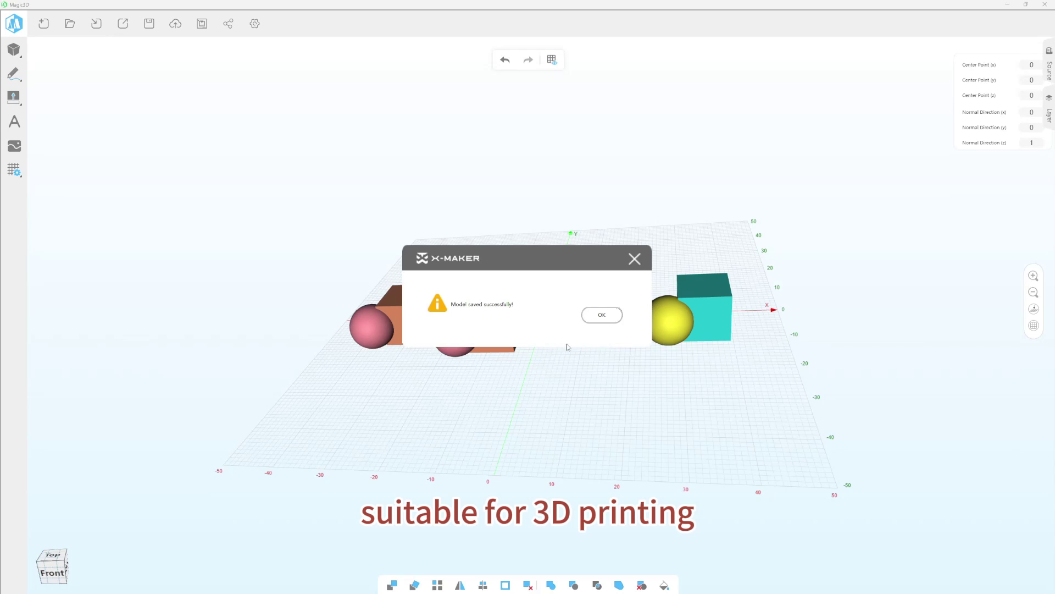
click(592, 320)
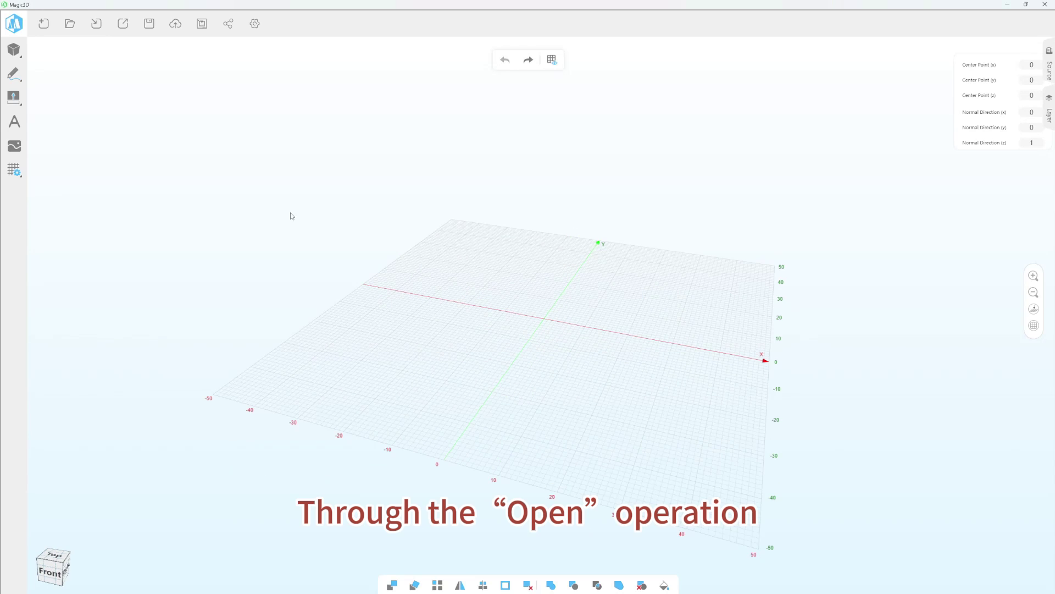
Open the saved file magic3d.3mg from the Desktop
click(70, 23)
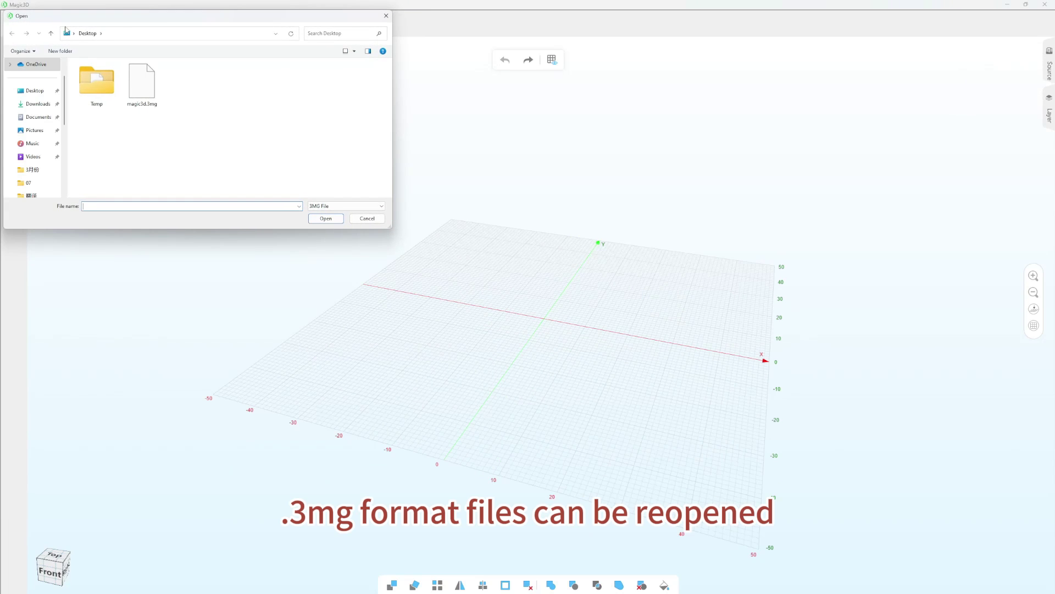
double_click(141, 98)
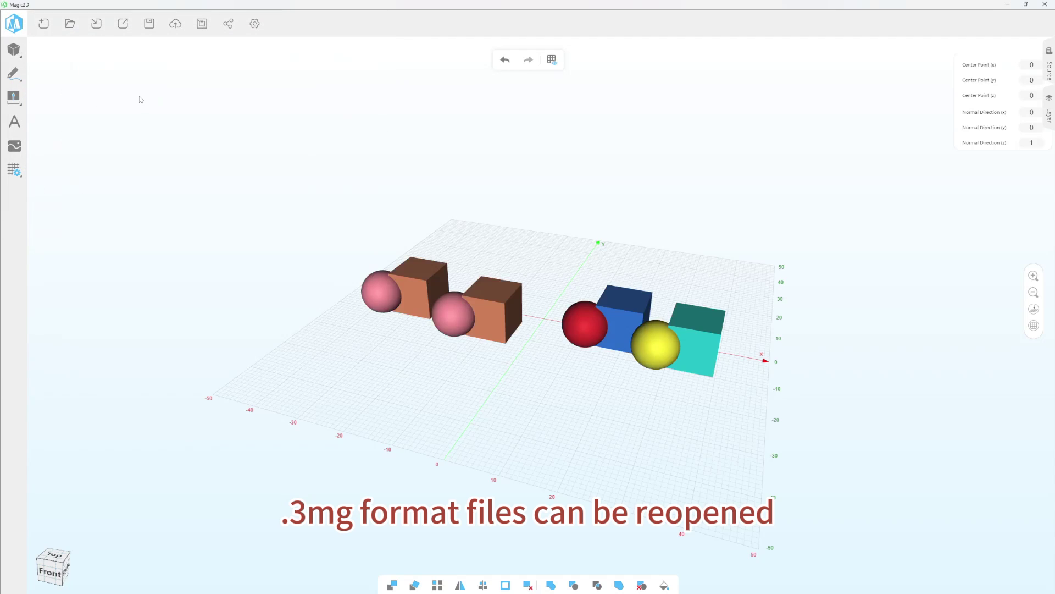
Select the opened spheres and cubes one after another to check whether each is a separate object, and clear the selection
click(392, 291)
key(Tab)
key(Tab)
key(Tab)
key(Tab)
key(Tab)
key(Tab)
key(Tab)
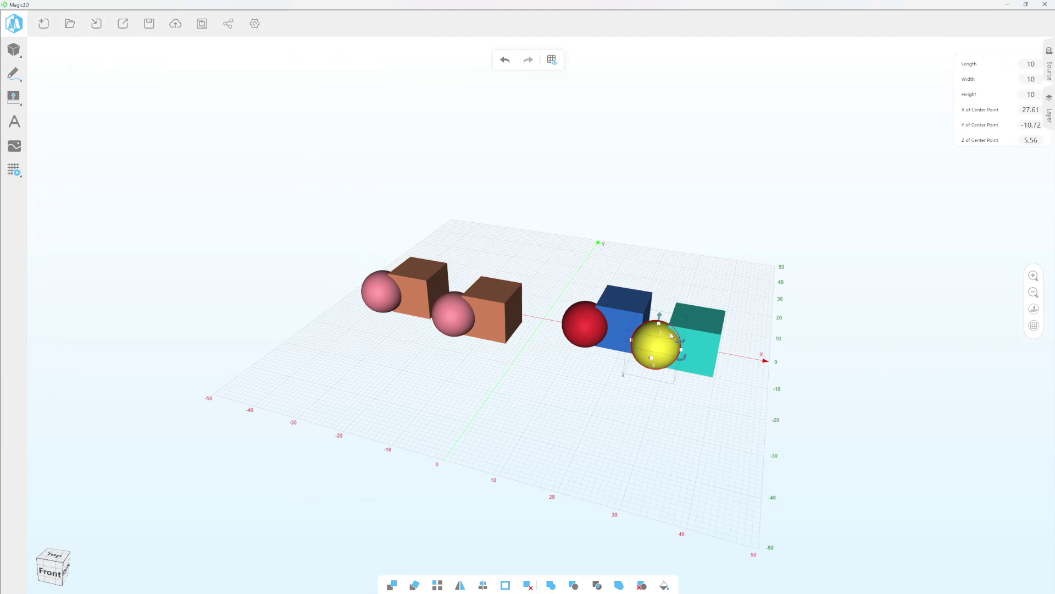
click(572, 384)
Undo opening the .3mg model and import the exported .xstl model from the Desktop
click(504, 60)
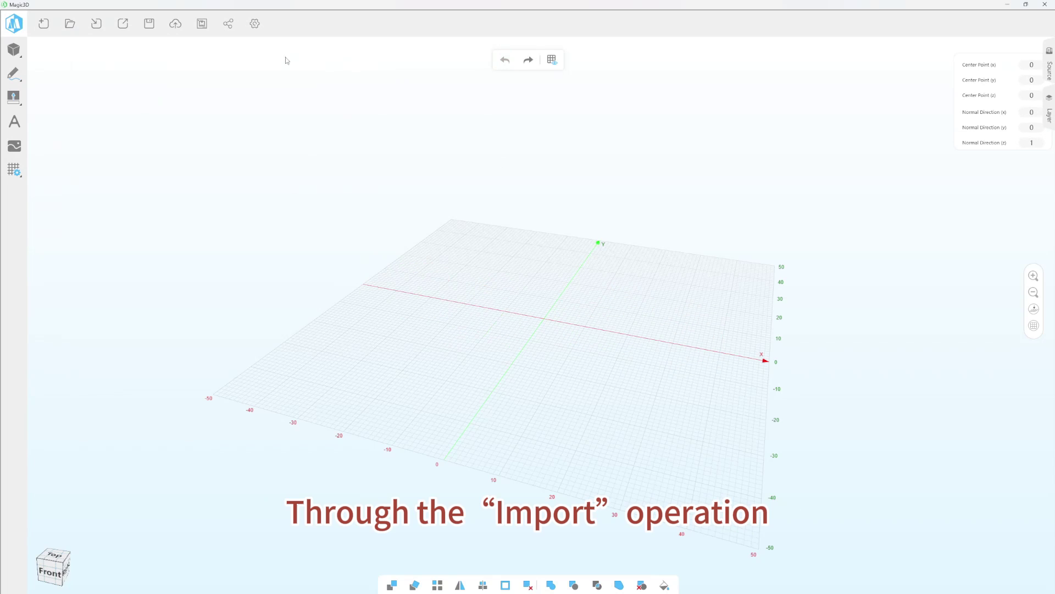
click(96, 24)
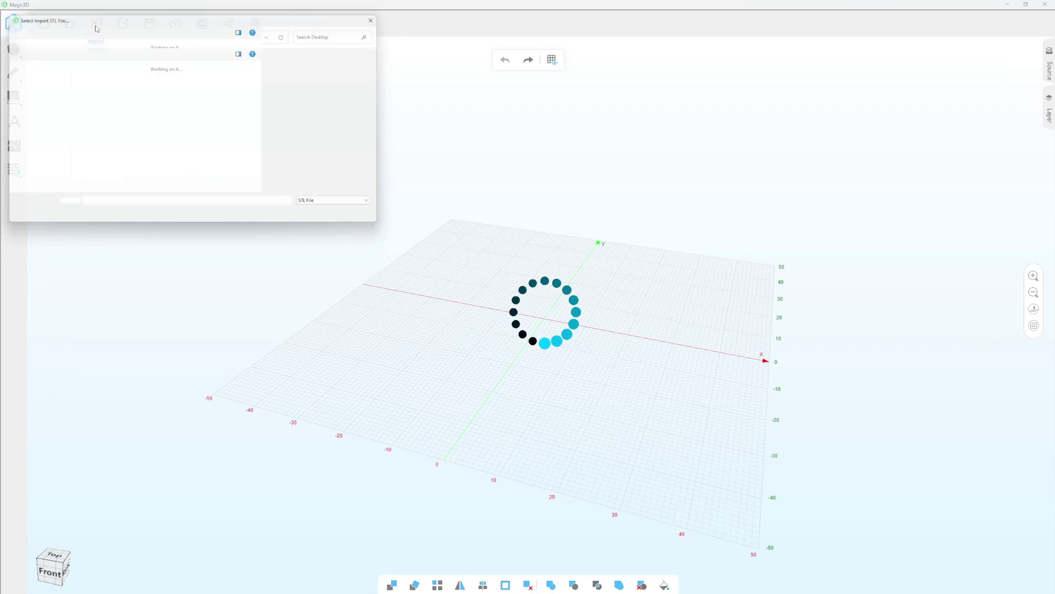
click(141, 83)
double_click(141, 82)
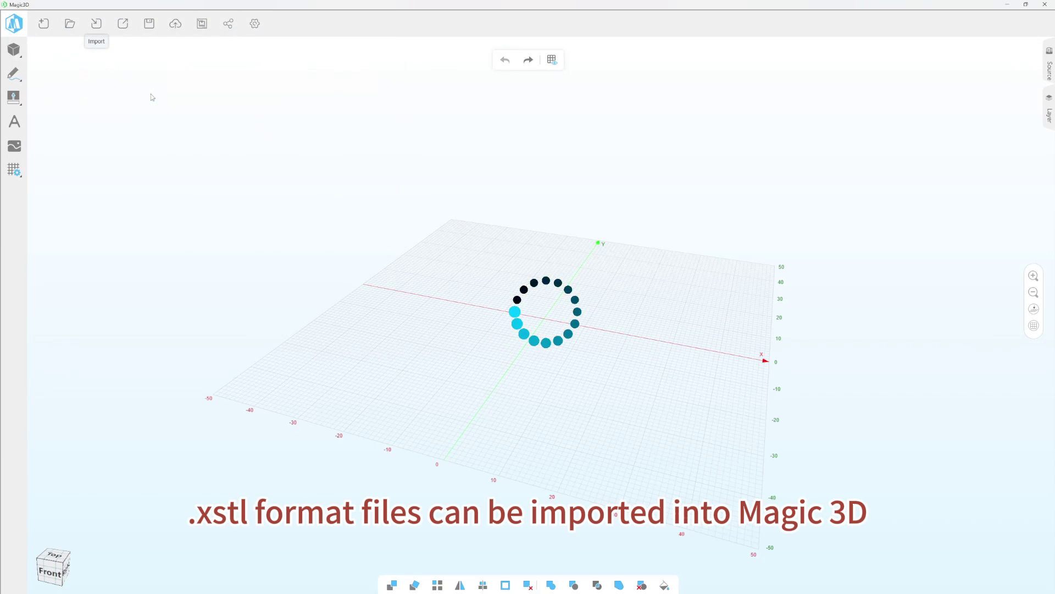
Select, deselect and reselect the imported model to check whether it behaves as a single object
click(361, 294)
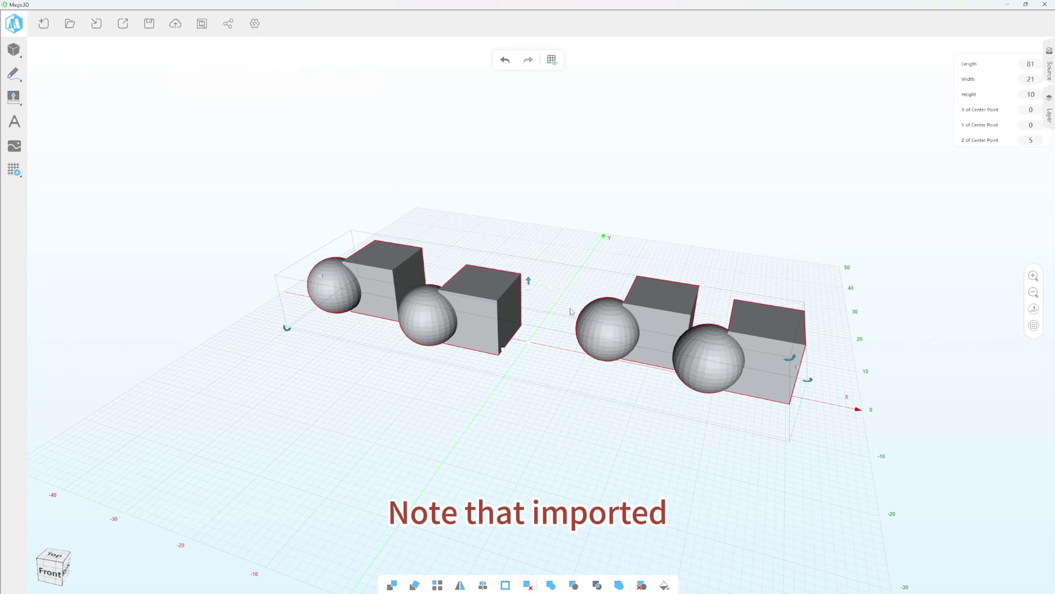
click(298, 200)
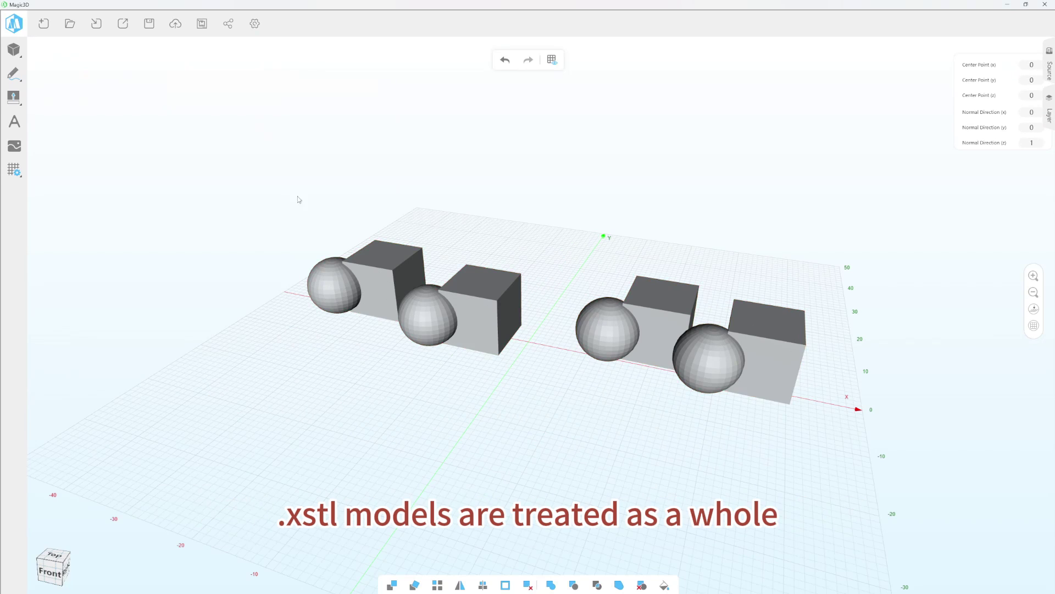
click(374, 258)
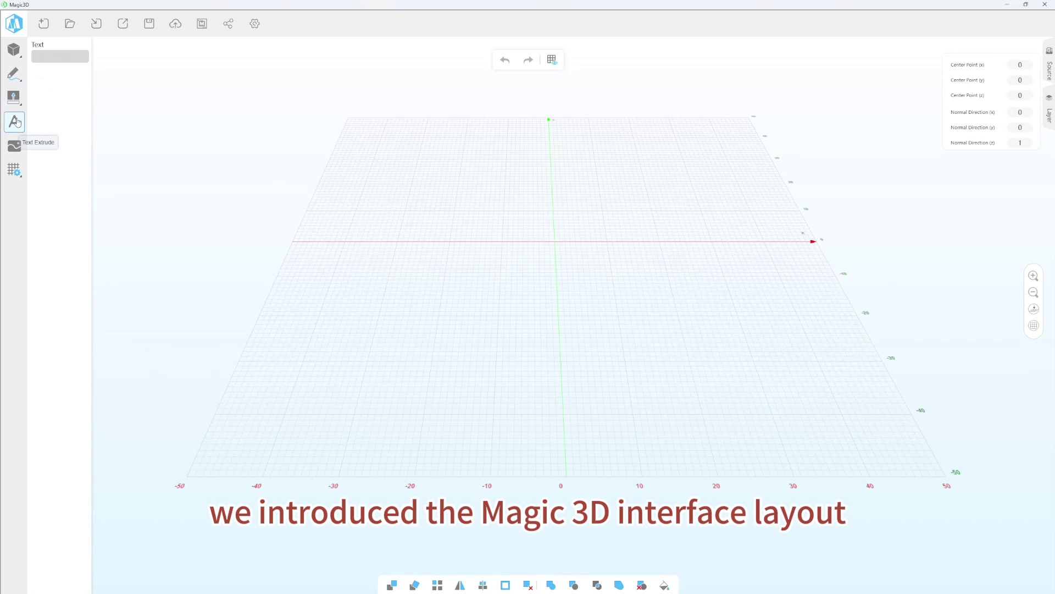
Show the list of models in the scene's layers
mouse_move(14, 169)
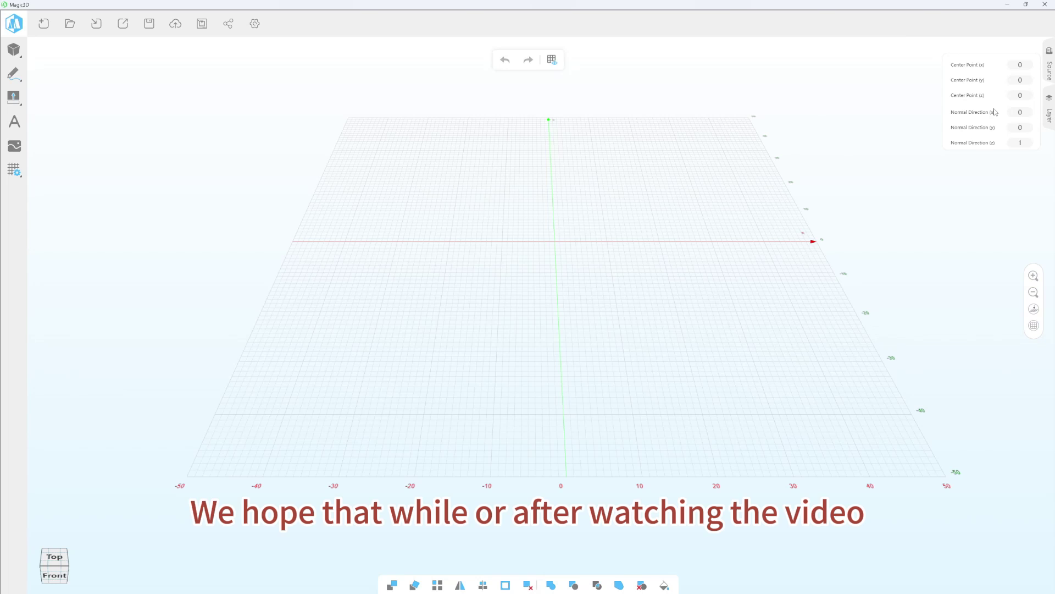
click(1050, 110)
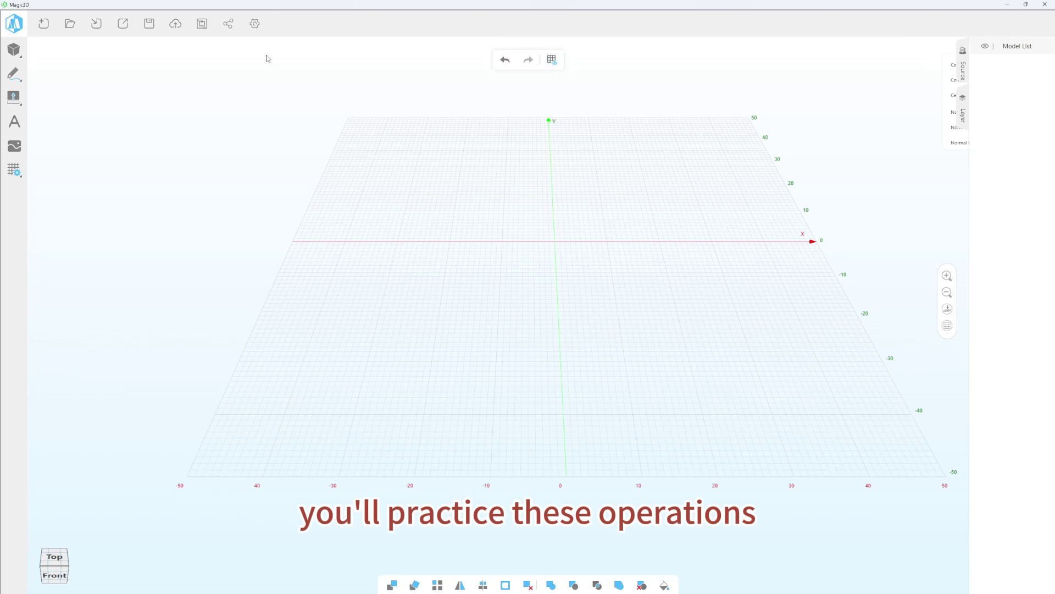